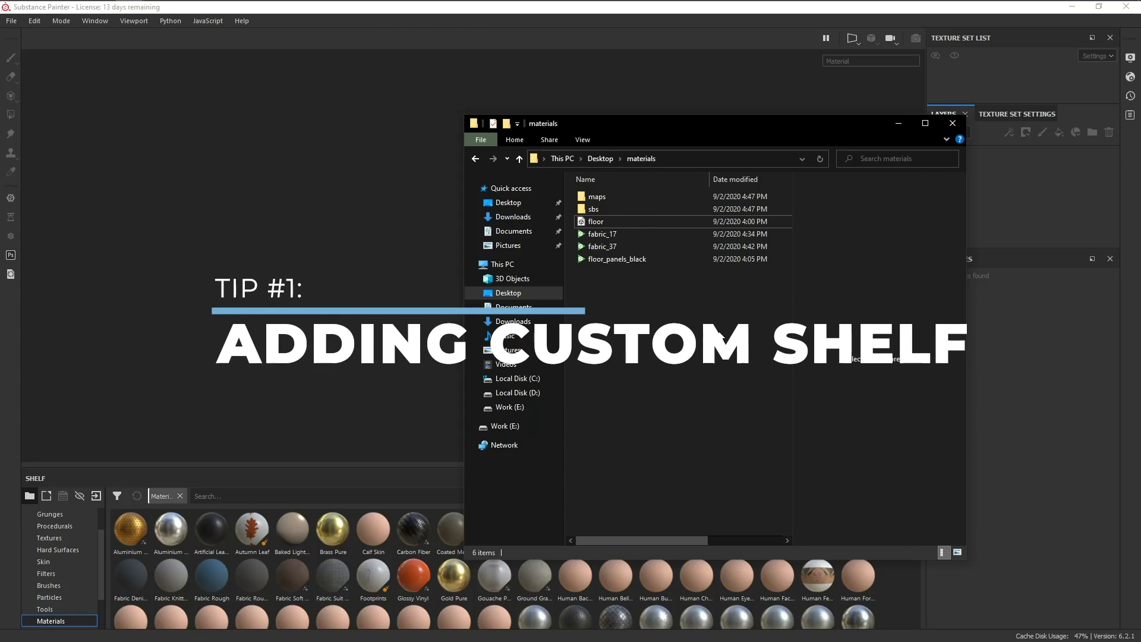
pyautogui.moveTo(651, 266); pyautogui.dragTo(617, 236)
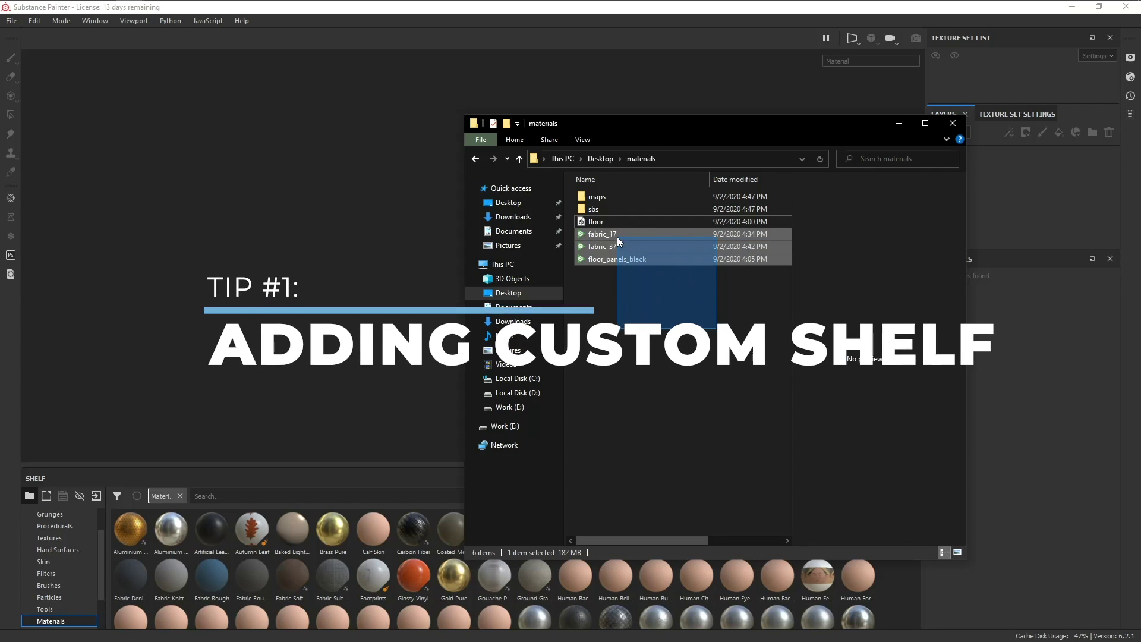
pyautogui.click(685, 321)
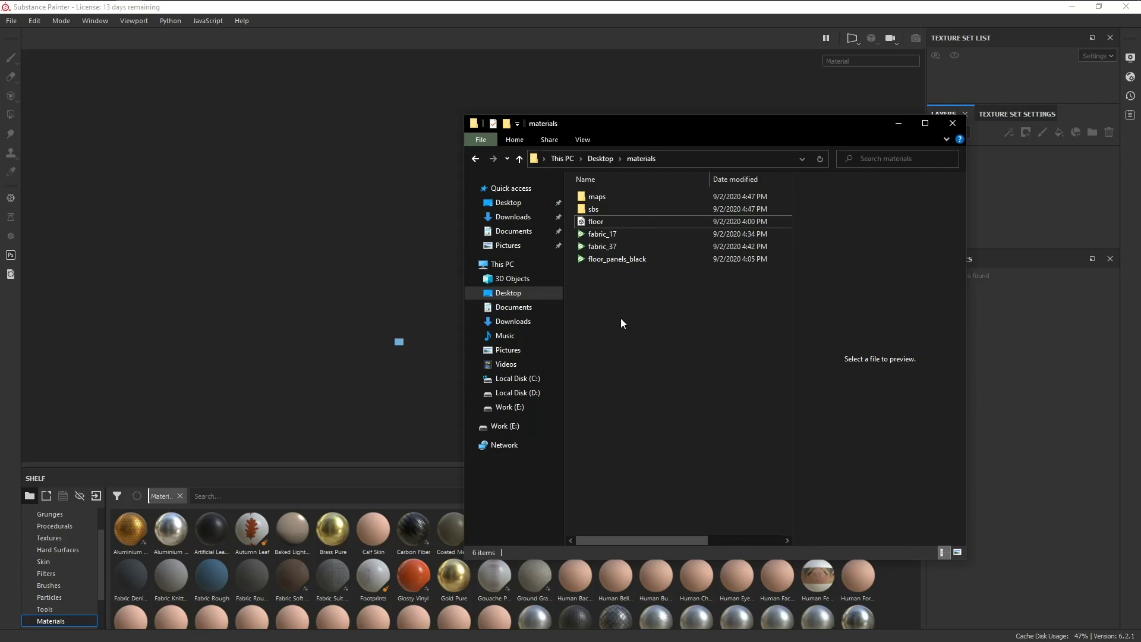
pyautogui.moveTo(671, 128); pyautogui.dragTo(0, 154)
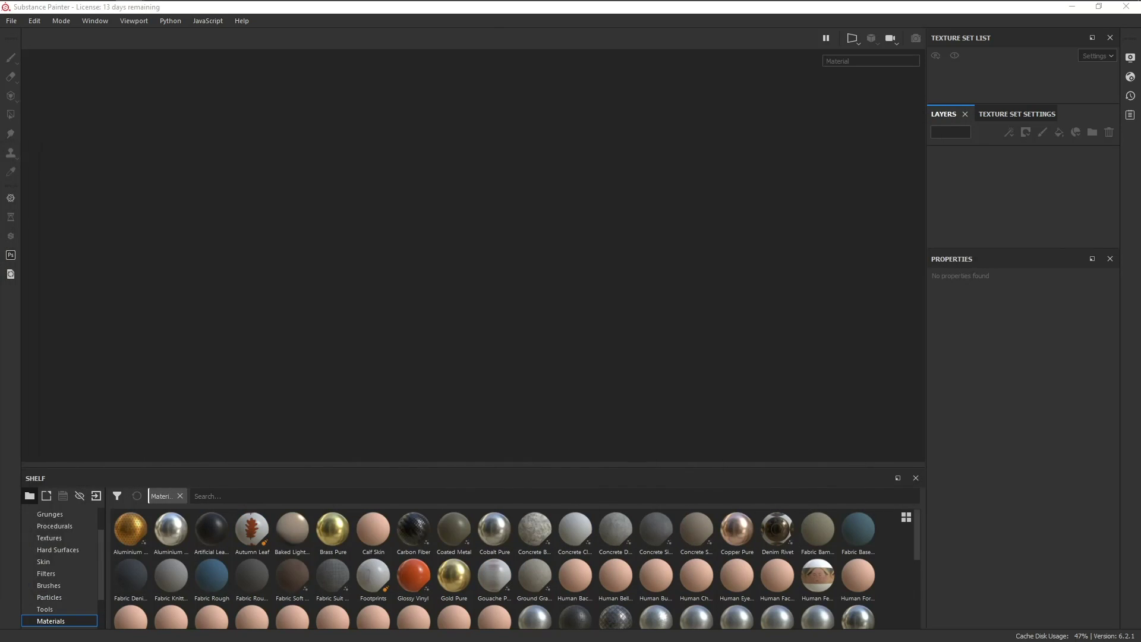
pyautogui.click(457, 227)
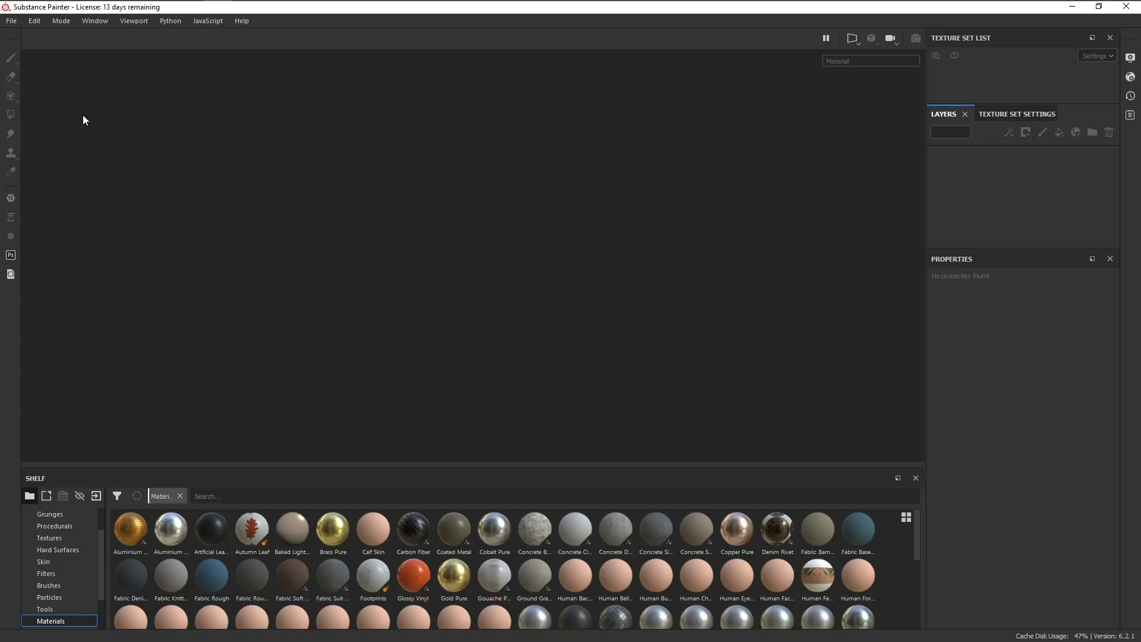
# Step: Open the shelf location settings and browse to the Desktop's materials folder for the new shelf path
pyautogui.click(37, 21)
pyautogui.click(49, 81)
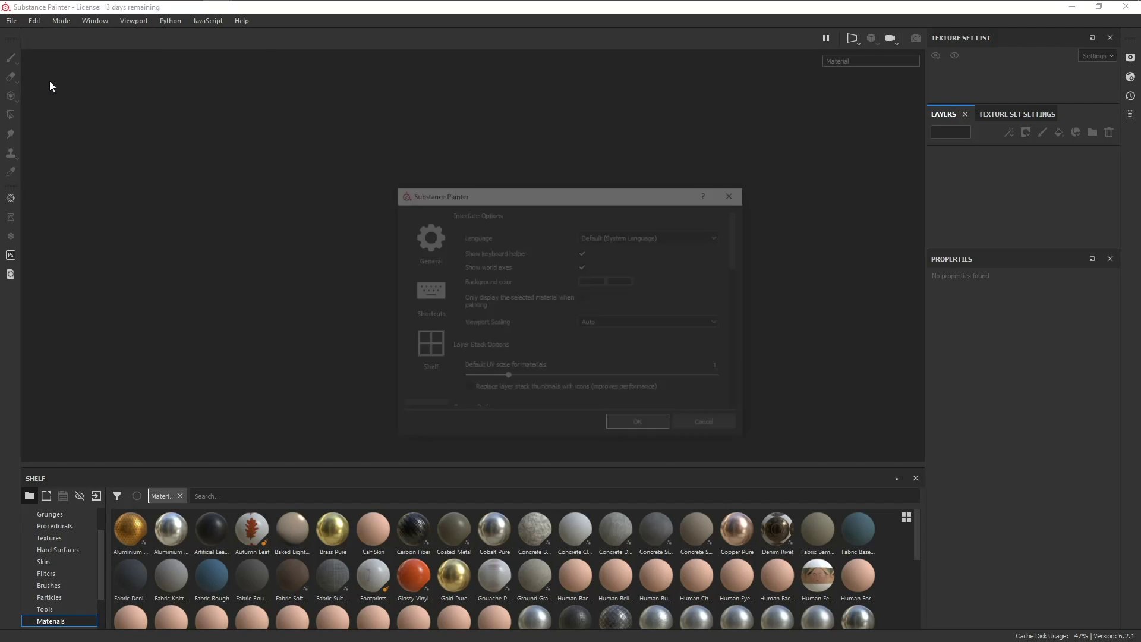
pyautogui.click(422, 359)
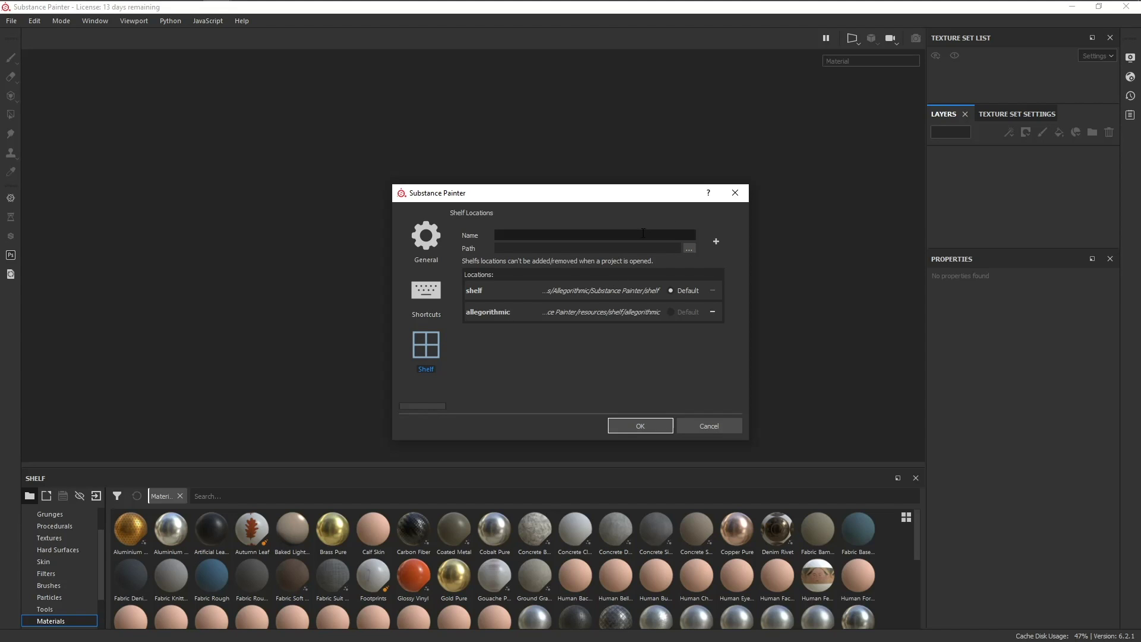
pyautogui.click(688, 249)
pyautogui.click(441, 347)
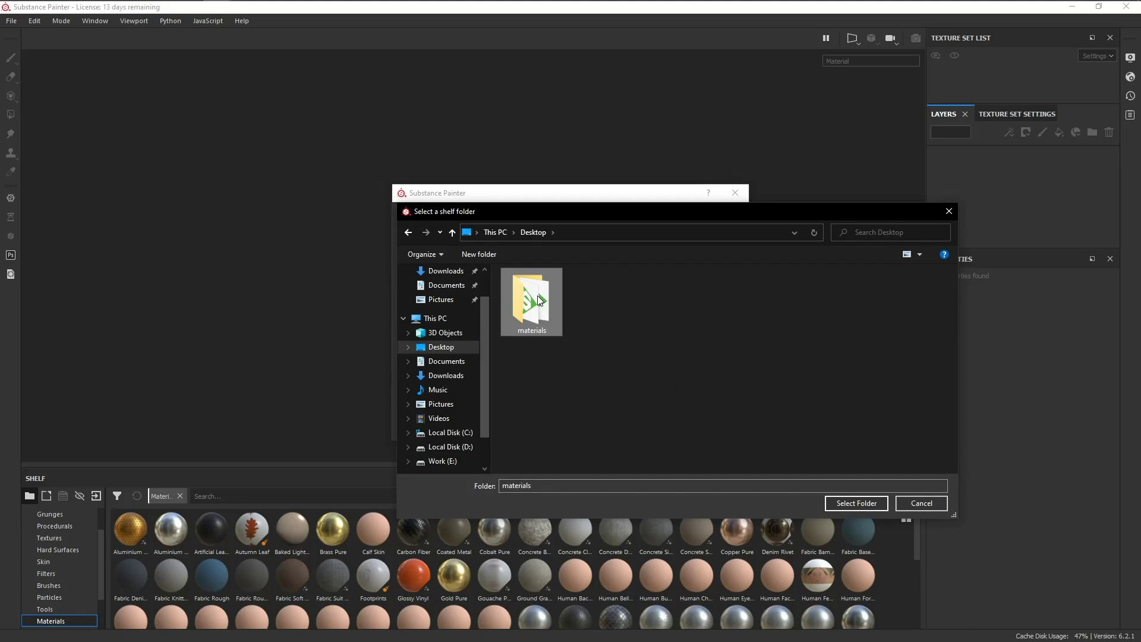
pyautogui.doubleClick(537, 295)
# Step: Create a folder named shelf inside the materials folder and choose it as the new shelf's path
pyautogui.click(479, 254)
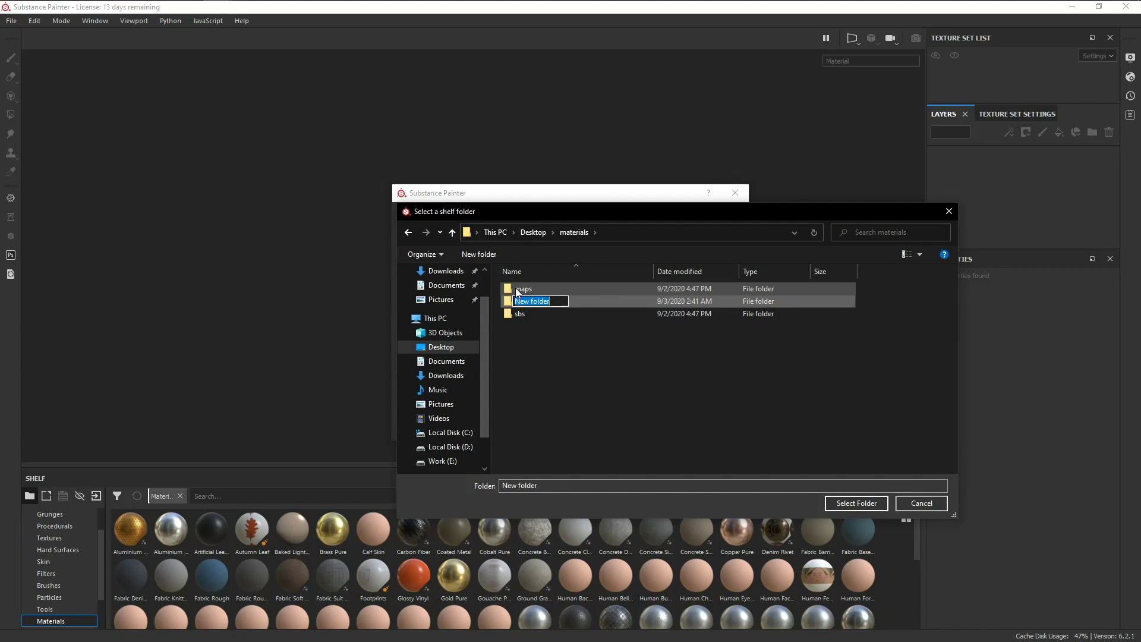
pyautogui.write('shelf')
pyautogui.press('Return')
pyautogui.press('Return')
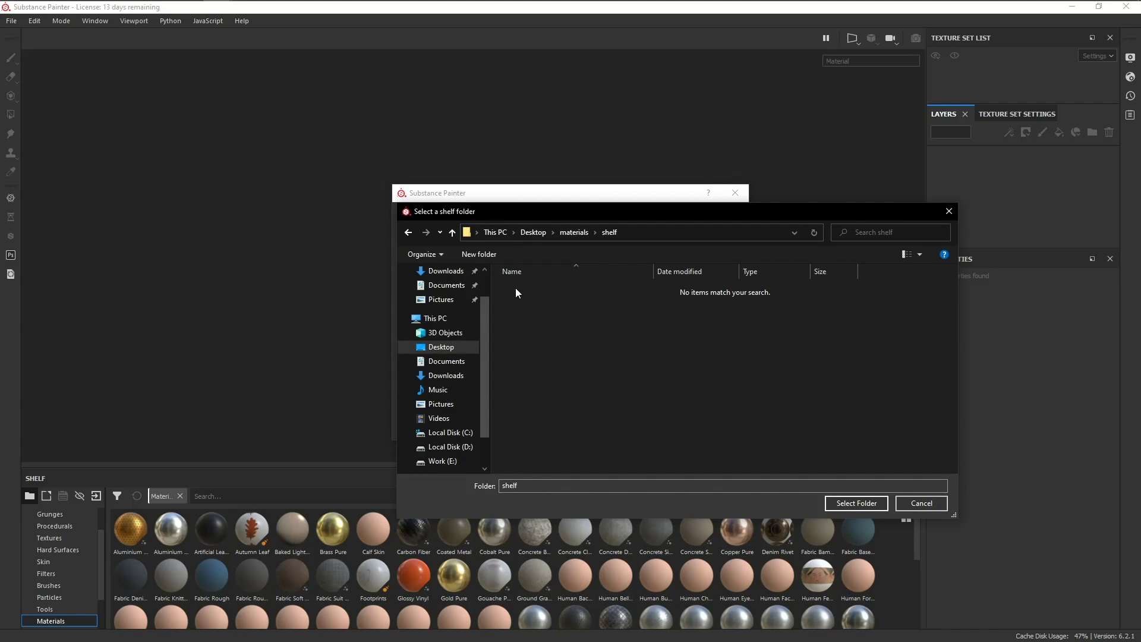
pyautogui.click(844, 503)
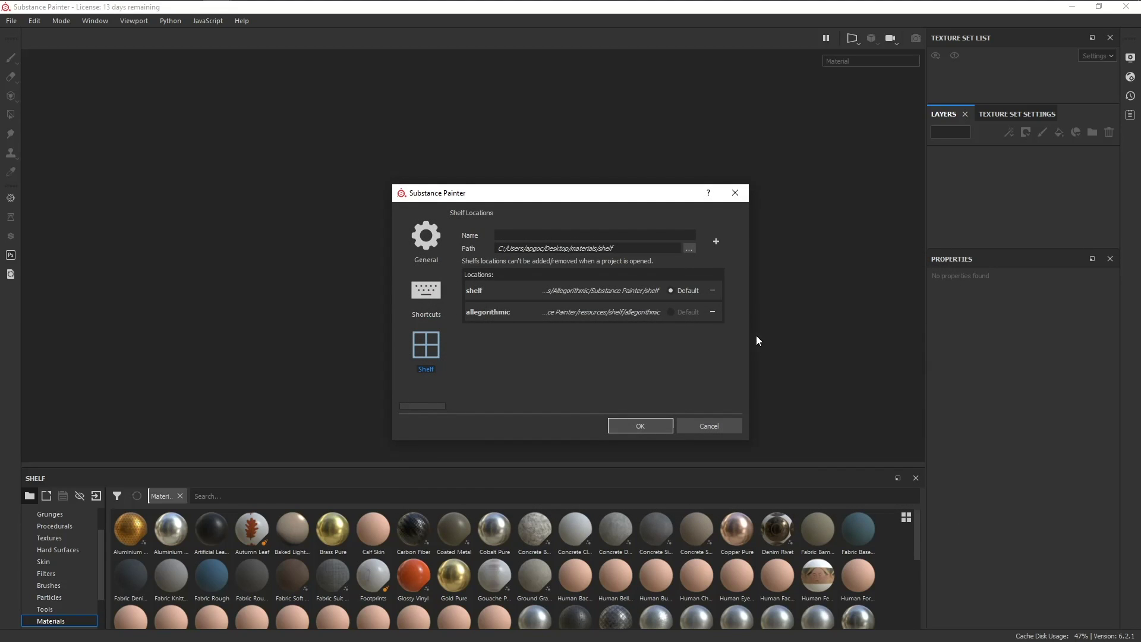
# Step: Name the new shelf custom_shelf, add it to the shelf locations and apply the settings
pyautogui.click(659, 234)
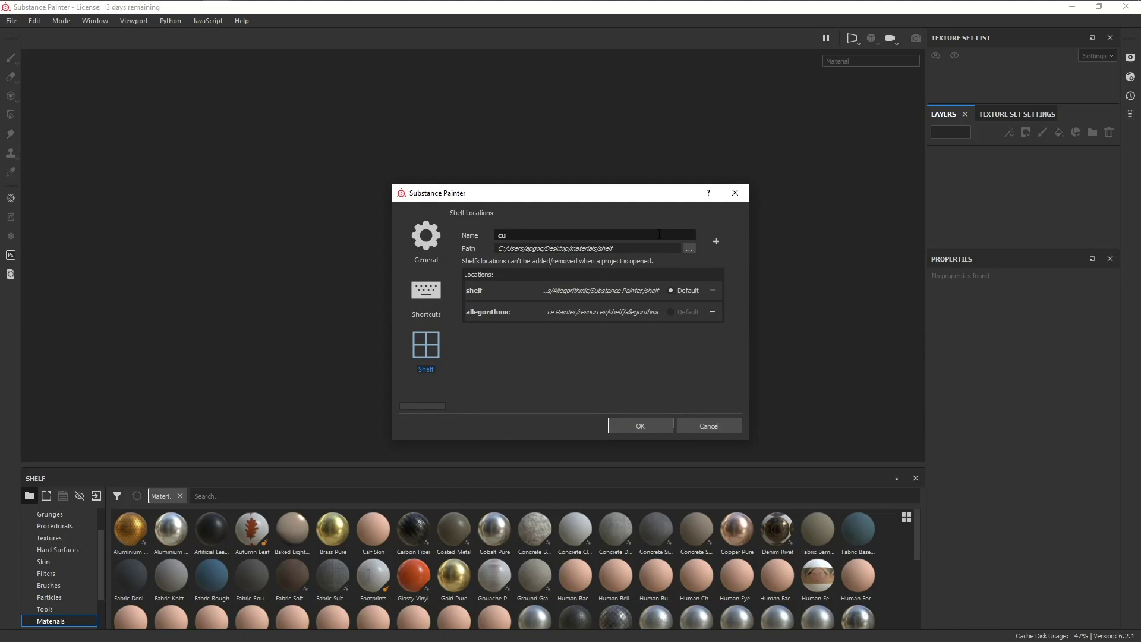
pyautogui.write('custom_shelf')
pyautogui.click(716, 242)
pyautogui.click(645, 428)
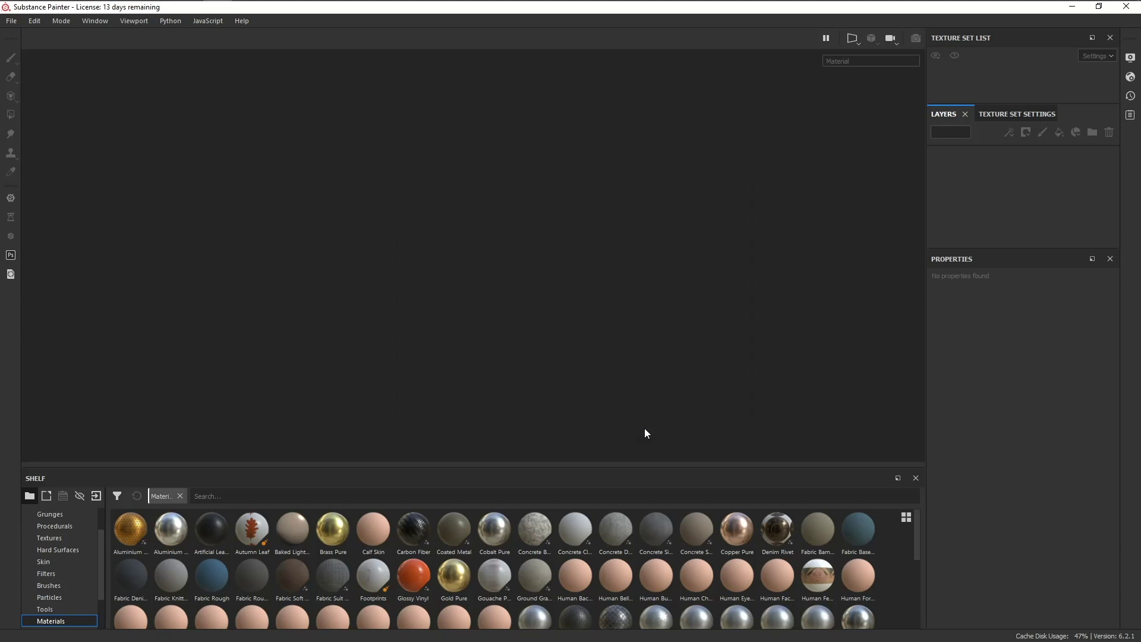
# Step: Bring the materials file window back and open the new shelf folder to look at its subfolders
pyautogui.moveTo(0, 141); pyautogui.dragTo(480, 105)
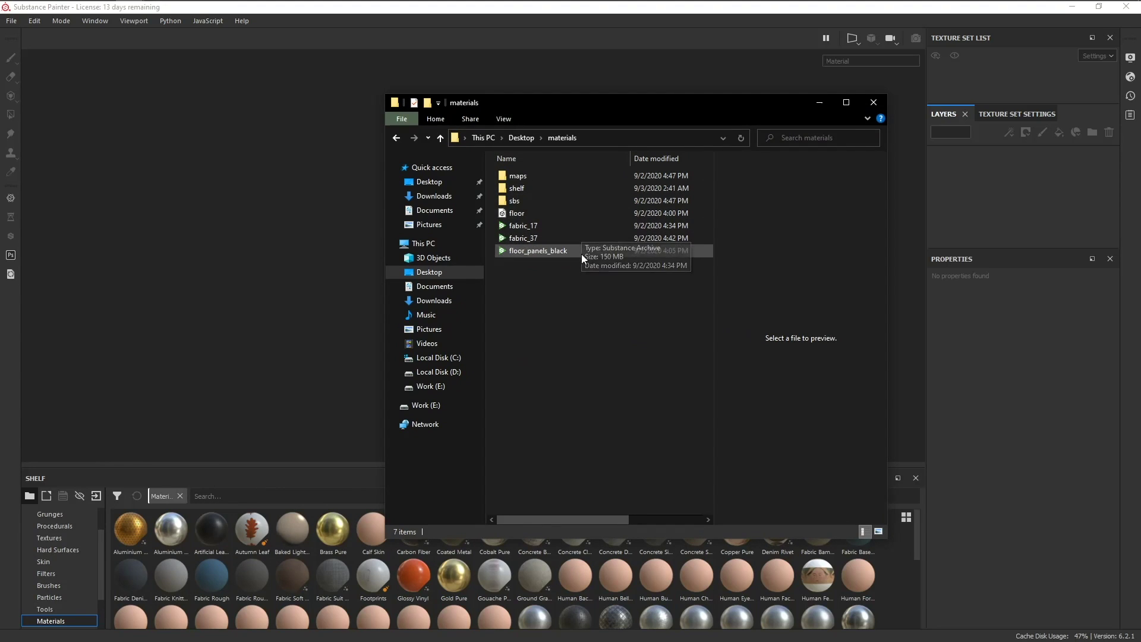
pyautogui.doubleClick(540, 189)
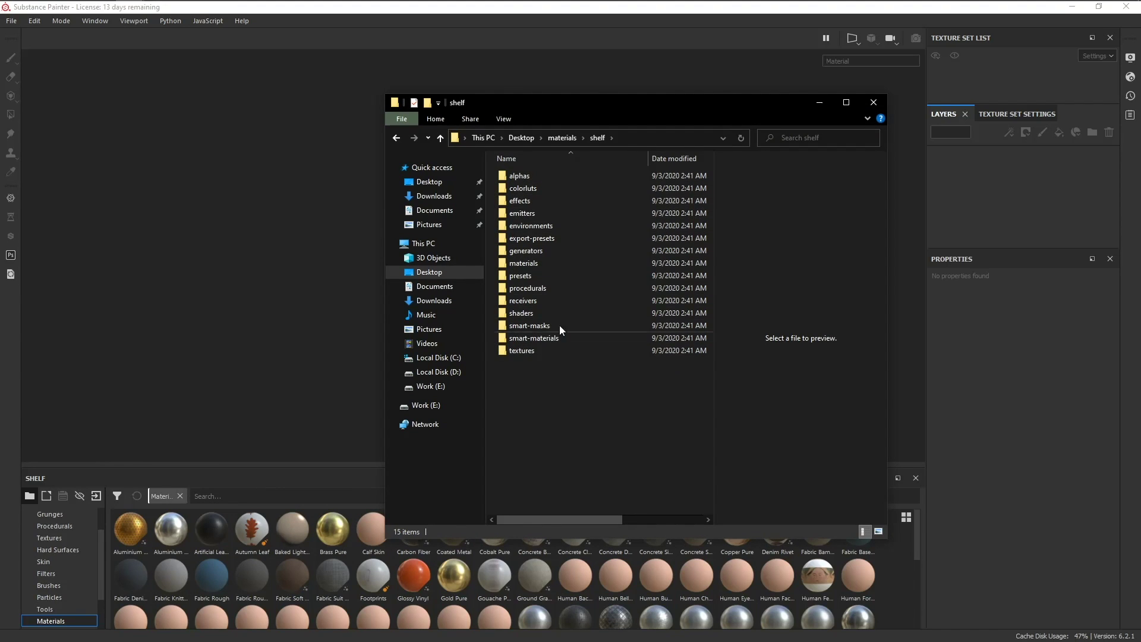
pyautogui.scroll(2, 72, 519)
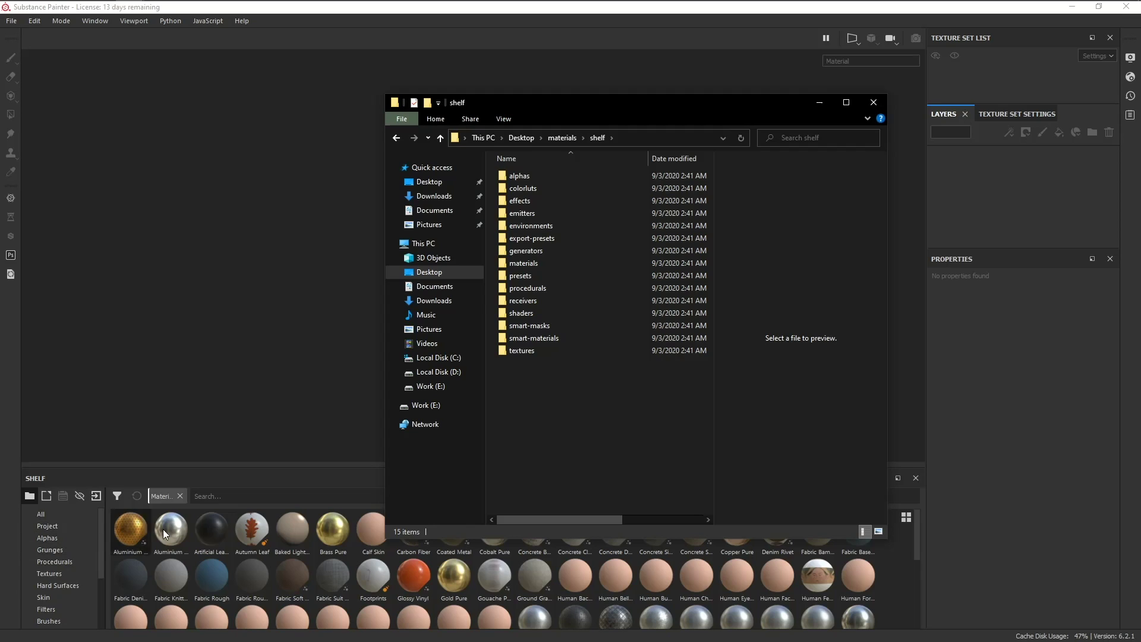
# Step: Place the fabric_17, fabric_37 and floor_panels_black files from the Desktop's materials folder in the shelf's materials subfolder
pyautogui.hotkey('alt', 'Left')
pyautogui.moveTo(560, 292); pyautogui.dragTo(526, 226)
pyautogui.rightClick(526, 227)
pyautogui.press('Escape')
pyautogui.doubleClick(520, 204)
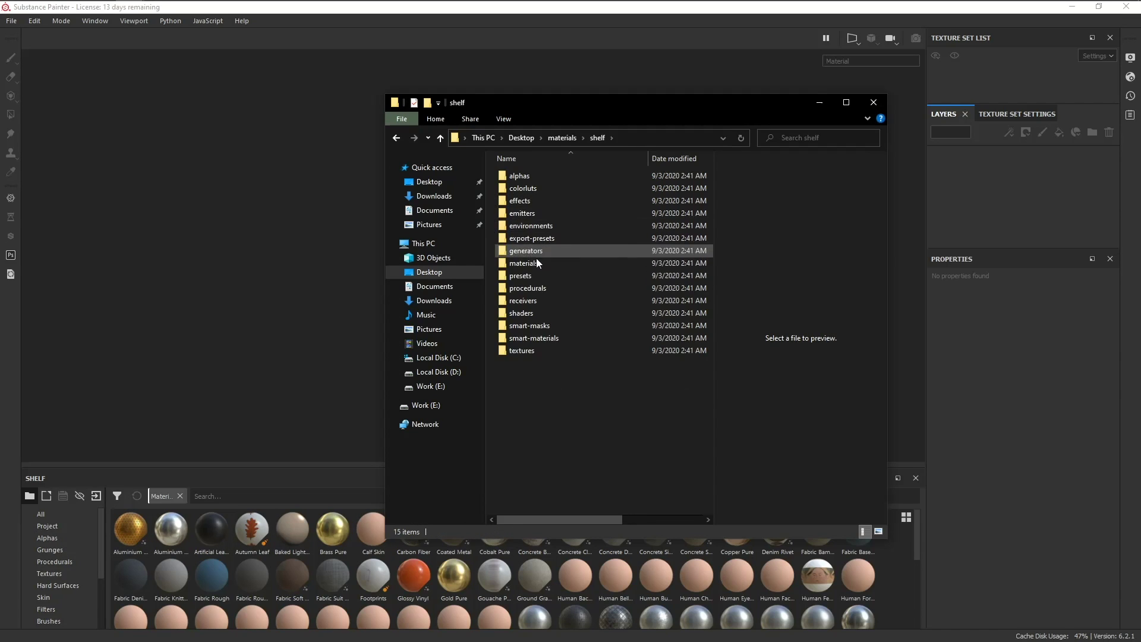
pyautogui.doubleClick(536, 259)
pyautogui.rightClick(534, 211)
pyautogui.click(545, 312)
# Step: Switch back to Substance Painter and search the shelf materials for "panel"
pyautogui.click(490, 28)
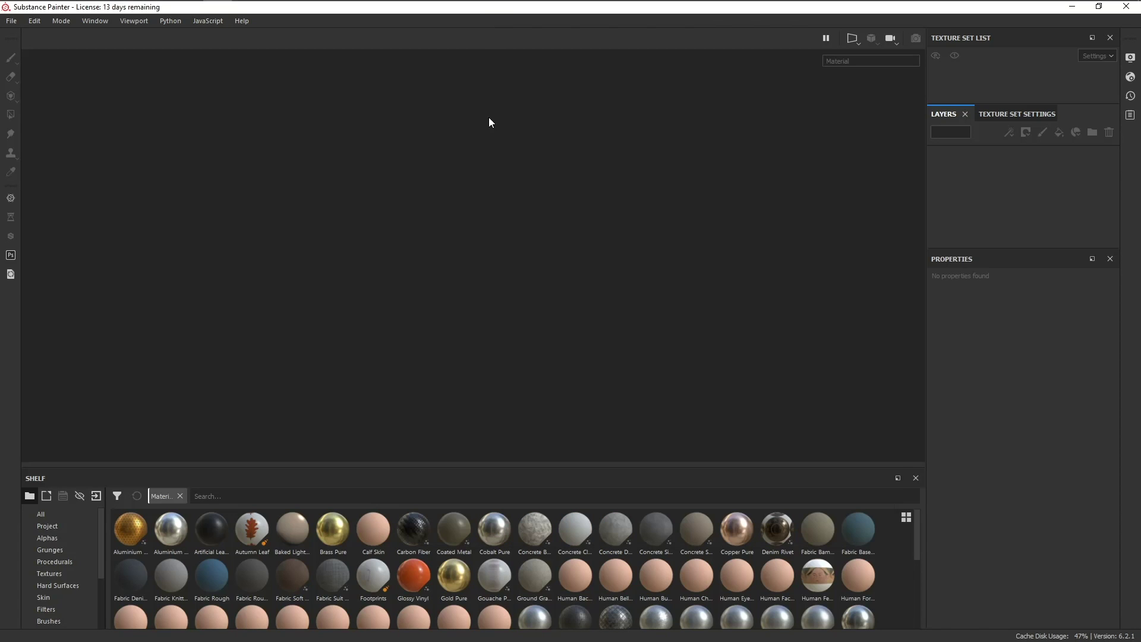
pyautogui.click(256, 496)
pyautogui.write('panel')
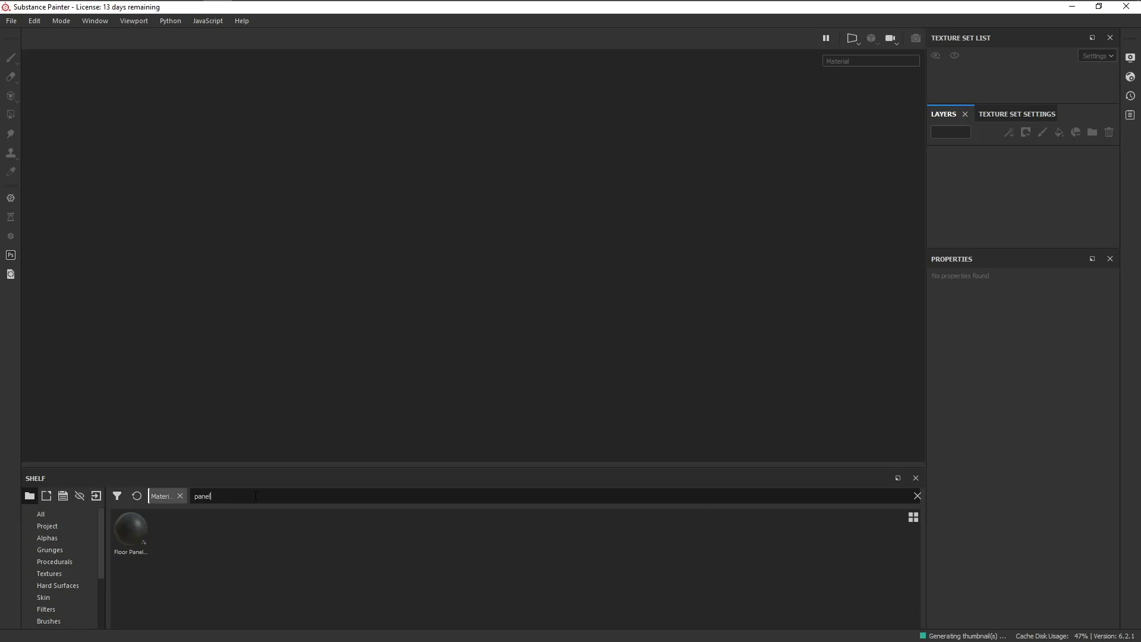
# Step: Create a new project from the floor mesh in the Desktop's materials folder
pyautogui.click(11, 21)
pyautogui.click(30, 33)
pyautogui.click(708, 157)
pyautogui.click(539, 253)
pyautogui.doubleClick(554, 252)
pyautogui.click(510, 196)
pyautogui.click(625, 513)
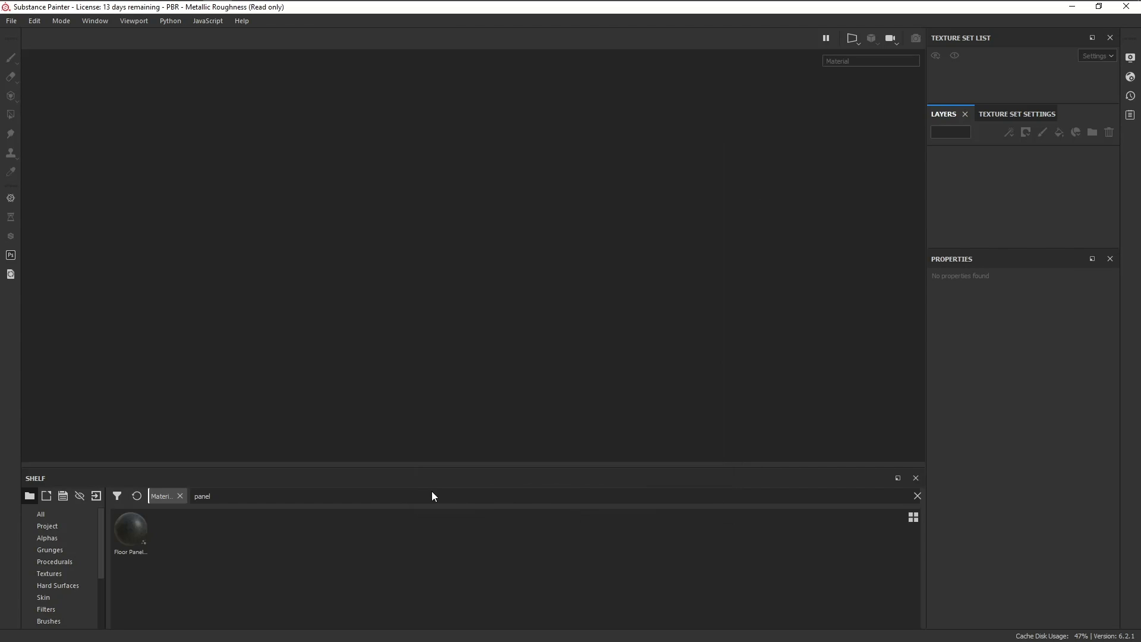
# Step: Apply the Floor Panels Black material from the shelf as a fill layer beneath Layer 1 on the floor
pyautogui.keyDown('alt'); pyautogui.moveTo(469, 305); pyautogui.dragTo(558, 284); pyautogui.keyUp('alt')
pyautogui.moveTo(130, 529); pyautogui.dragTo(969, 201)
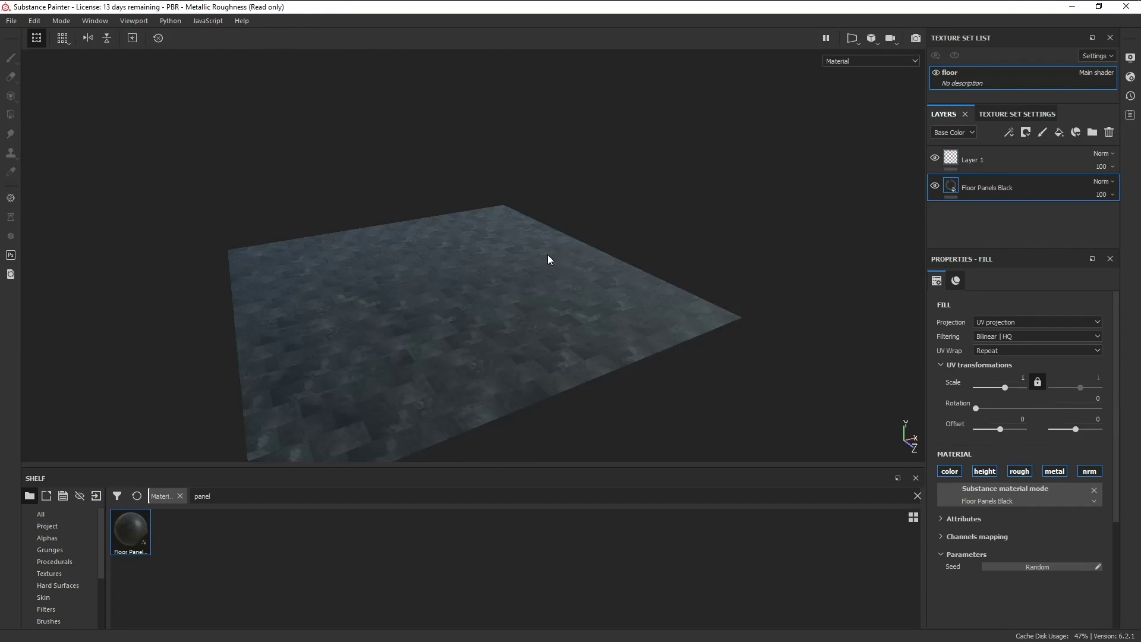
pyautogui.keyDown('alt'); pyautogui.moveTo(516, 293); pyautogui.dragTo(586, 238, button='middle'); pyautogui.keyUp('alt')
pyautogui.scroll(2, 586, 270)
pyautogui.keyDown('alt'); pyautogui.moveTo(602, 262); pyautogui.dragTo(675, 280); pyautogui.keyUp('alt')
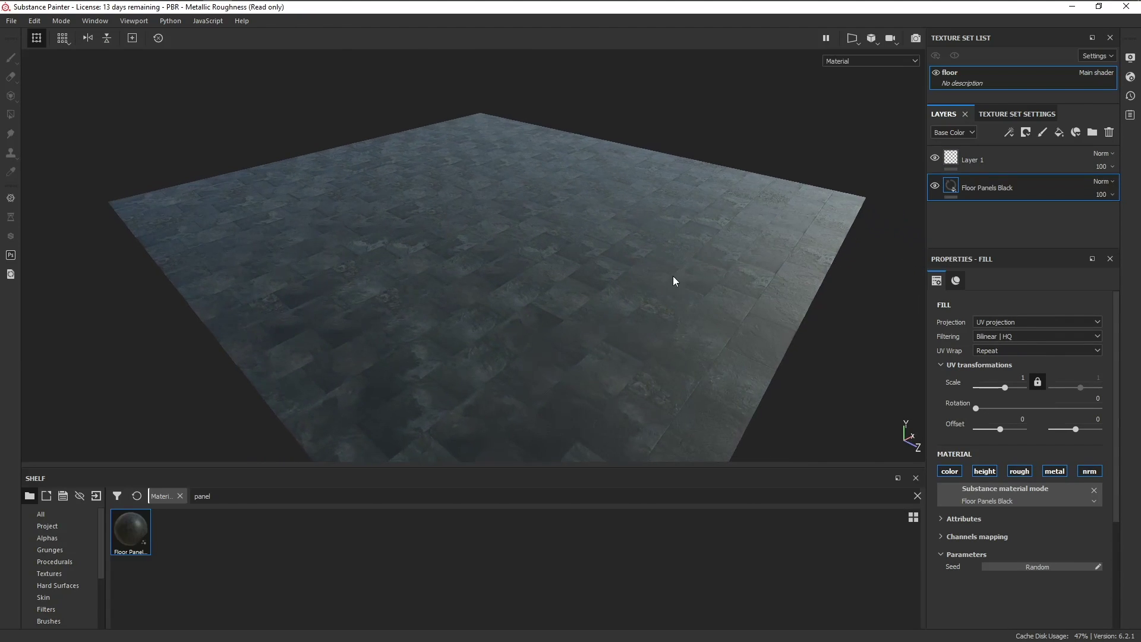
pyautogui.moveTo(668, 274)
pyautogui.keyDown('shift'); pyautogui.mouseDown(button='right')
pyautogui.moveTo(660, 267)
pyautogui.moveTo(714, 277)
pyautogui.moveTo(670, 258)
pyautogui.moveTo(681, 266)
pyautogui.mouseUp(button='right'); pyautogui.keyUp('shift')
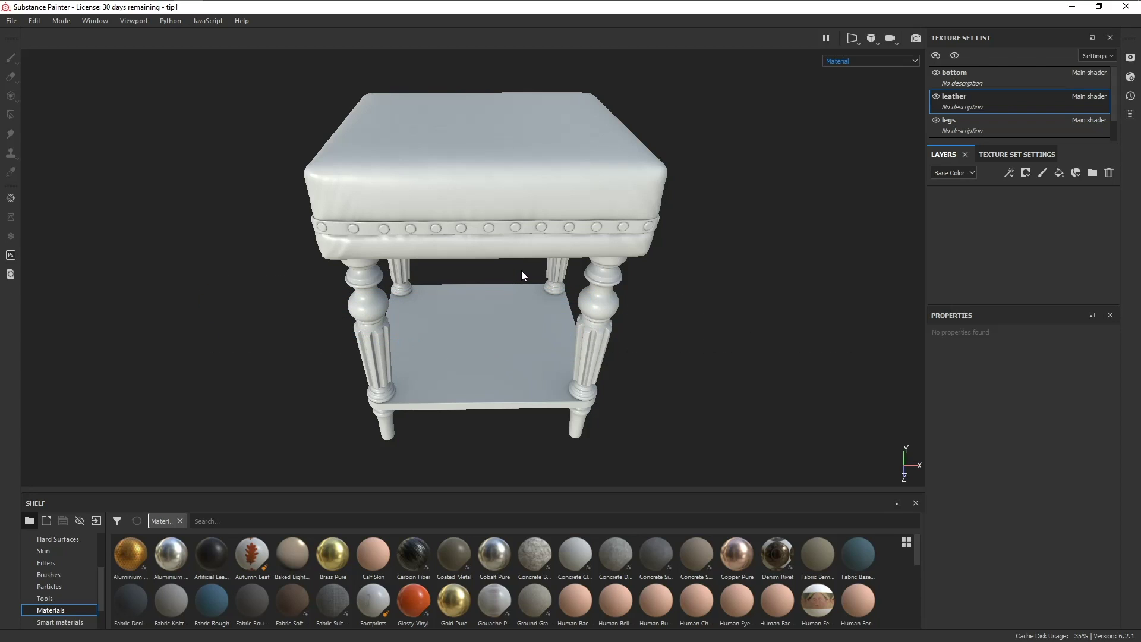
# Step: Inspect the dark spot beside the stud near the stool seat's corner and display the Normal mesh map
pyautogui.moveTo(522, 271)
pyautogui.keyDown('alt'); pyautogui.mouseDown()
pyautogui.moveTo(480, 257)
pyautogui.moveTo(504, 196)
pyautogui.moveTo(480, 235)
pyautogui.moveTo(780, 222)
pyautogui.mouseUp(); pyautogui.keyUp('alt')
pyautogui.keyDown('alt'); pyautogui.moveTo(332, 223); pyautogui.dragTo(404, 223); pyautogui.keyUp('alt')
pyautogui.scroll(3, 440, 247)
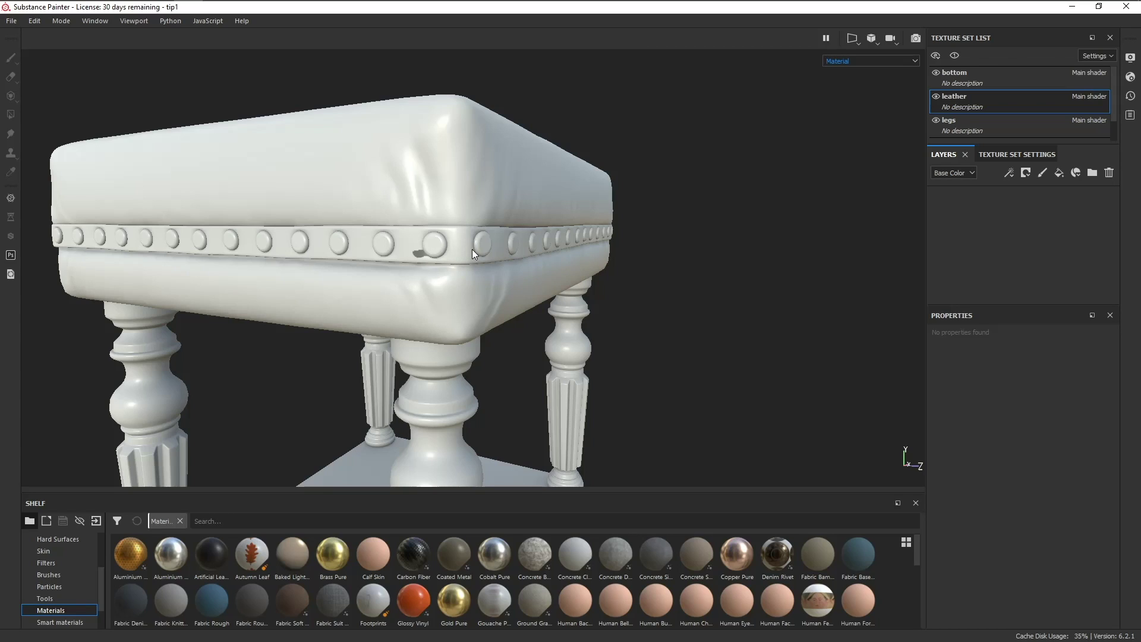
pyautogui.keyDown('alt'); pyautogui.moveTo(455, 269); pyautogui.dragTo(484, 268); pyautogui.keyUp('alt')
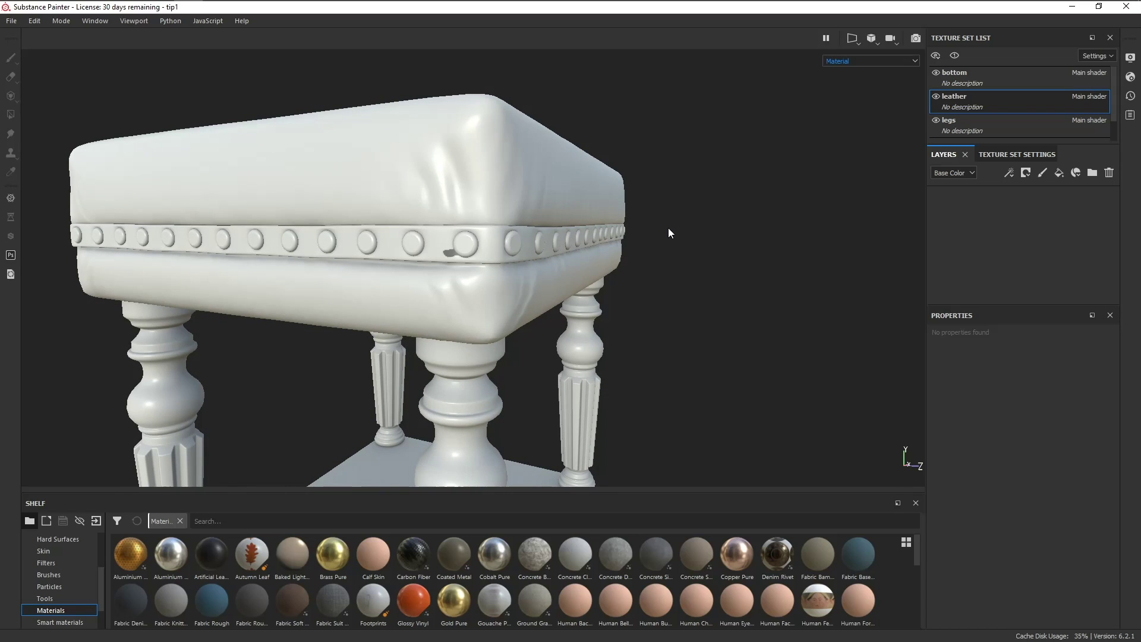
pyautogui.click(878, 62)
pyautogui.scroll(-3, 873, 99)
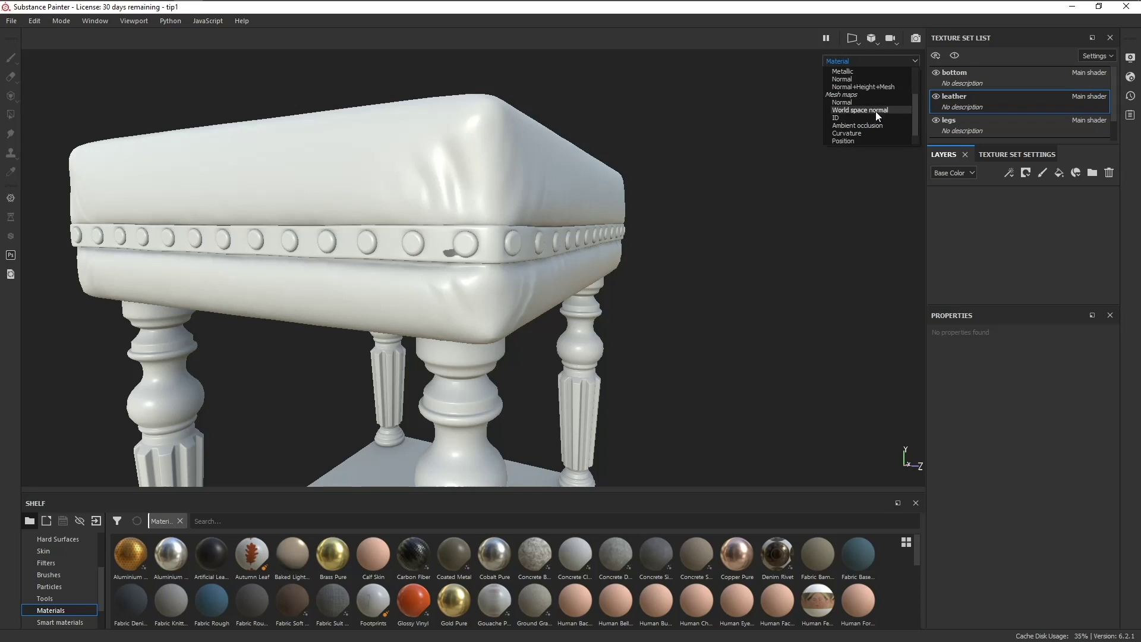
pyautogui.click(862, 103)
# Step: Display the Ambient occlusion mesh map on the stool and examine the studs around the seat's corner
pyautogui.click(862, 62)
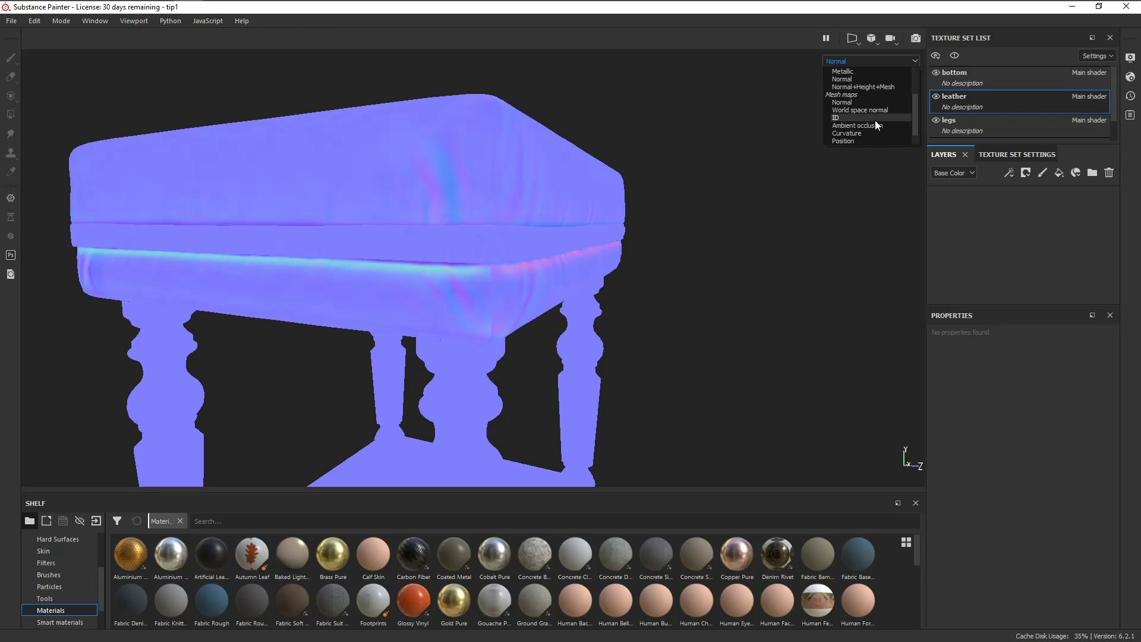
pyautogui.click(875, 124)
pyautogui.keyDown('alt'); pyautogui.moveTo(535, 216); pyautogui.dragTo(461, 245); pyautogui.keyUp('alt')
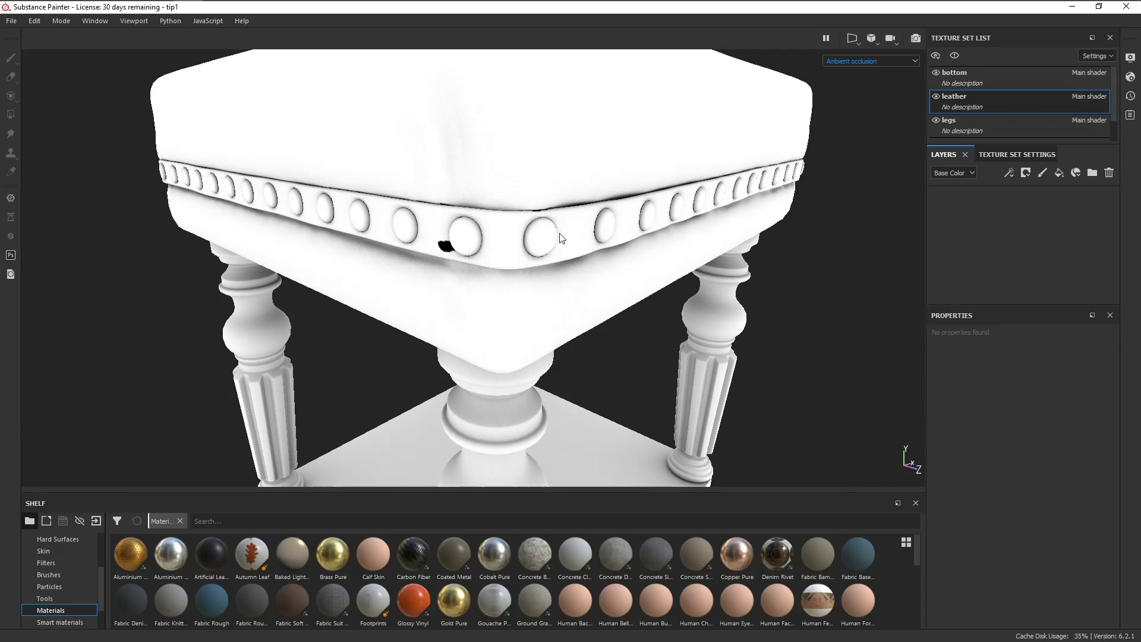
# Step: Add an Ambient occlusion channel in the leather texture set's settings
pyautogui.click(1030, 156)
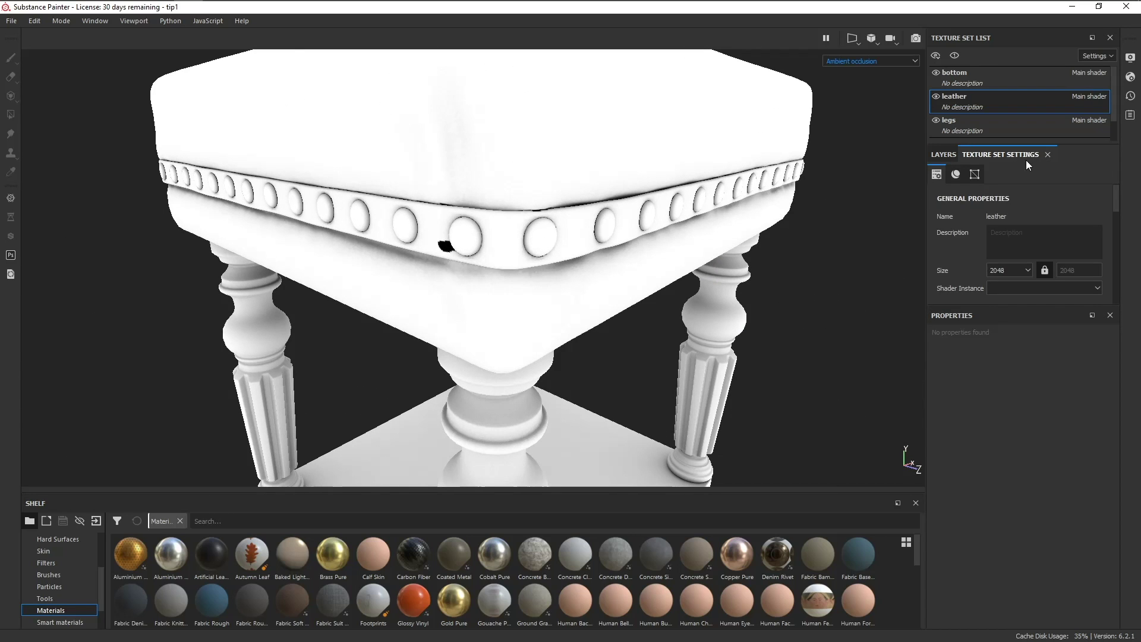
pyautogui.scroll(-3, 974, 240)
pyautogui.scroll(-1, 975, 240)
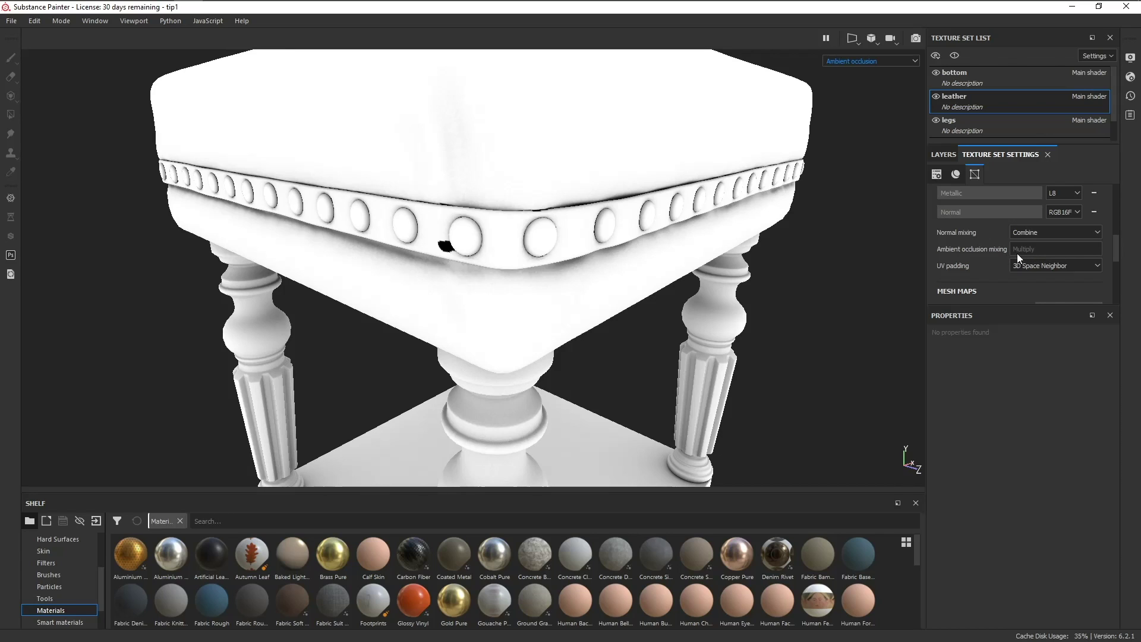
pyautogui.scroll(2, 1092, 240)
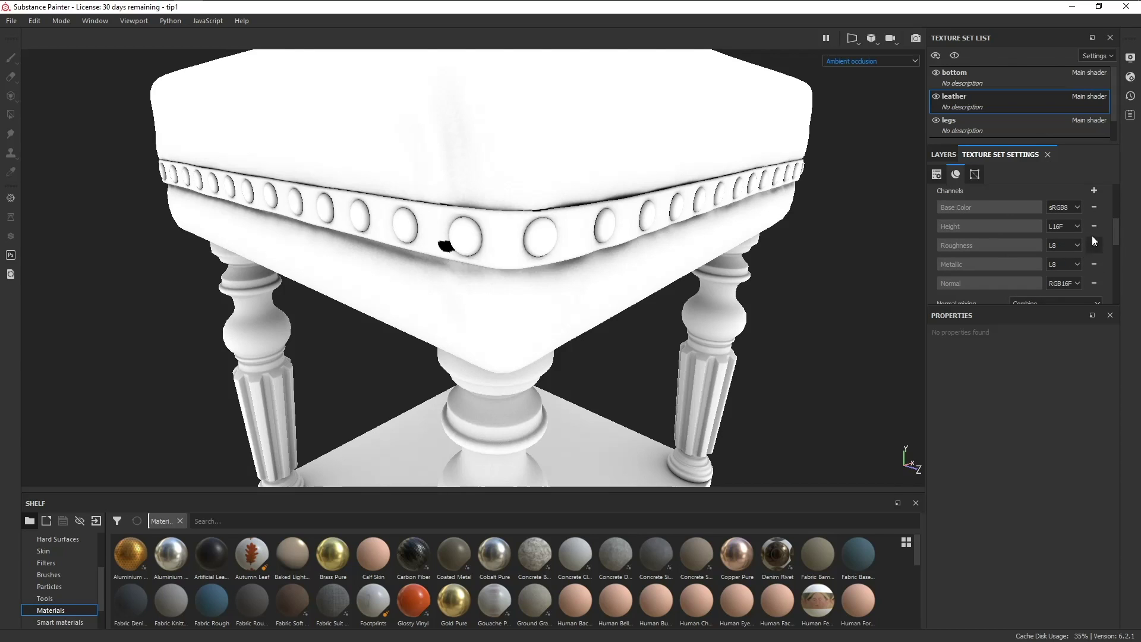
pyautogui.click(1095, 192)
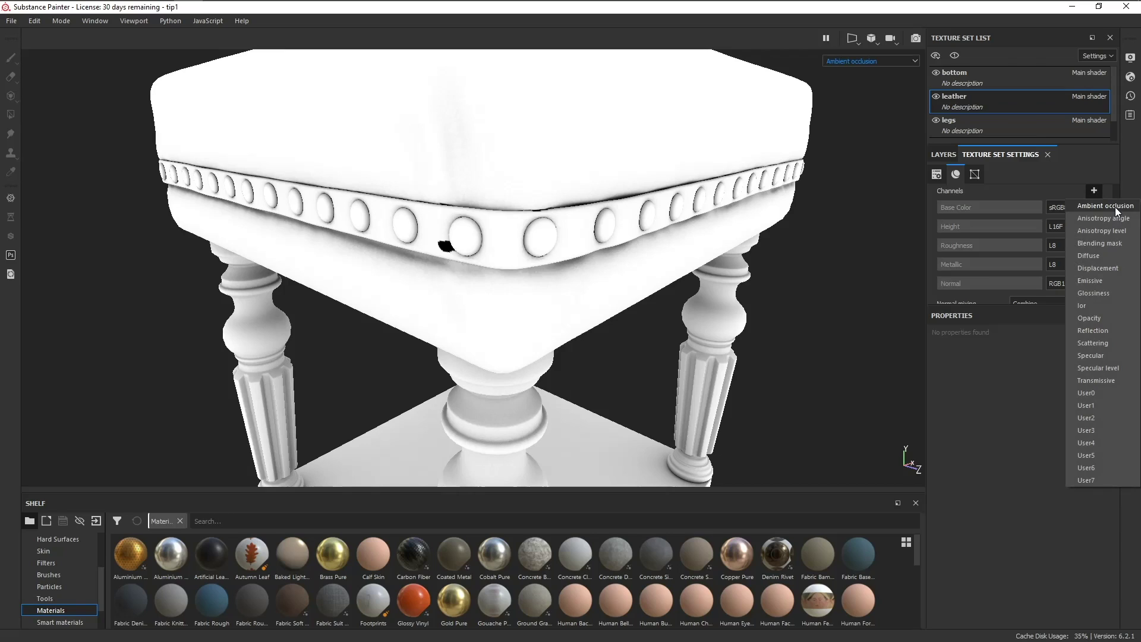
pyautogui.click(1115, 207)
# Step: Set the leather texture set's ambient occlusion mixing to Replace
pyautogui.scroll(-2, 1109, 206)
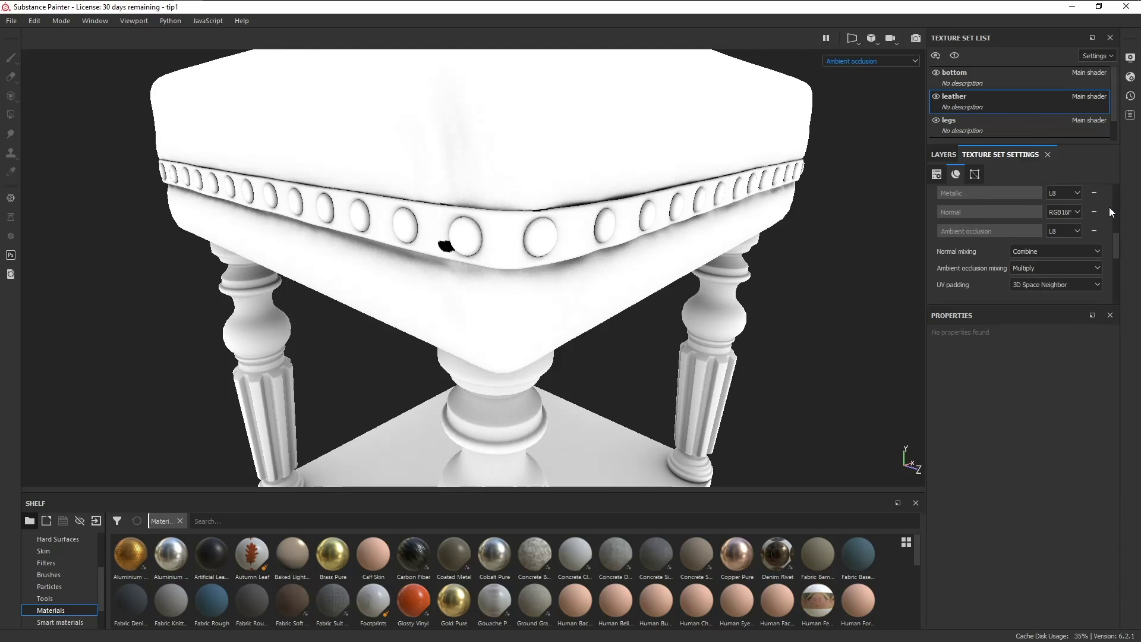
pyautogui.click(1040, 270)
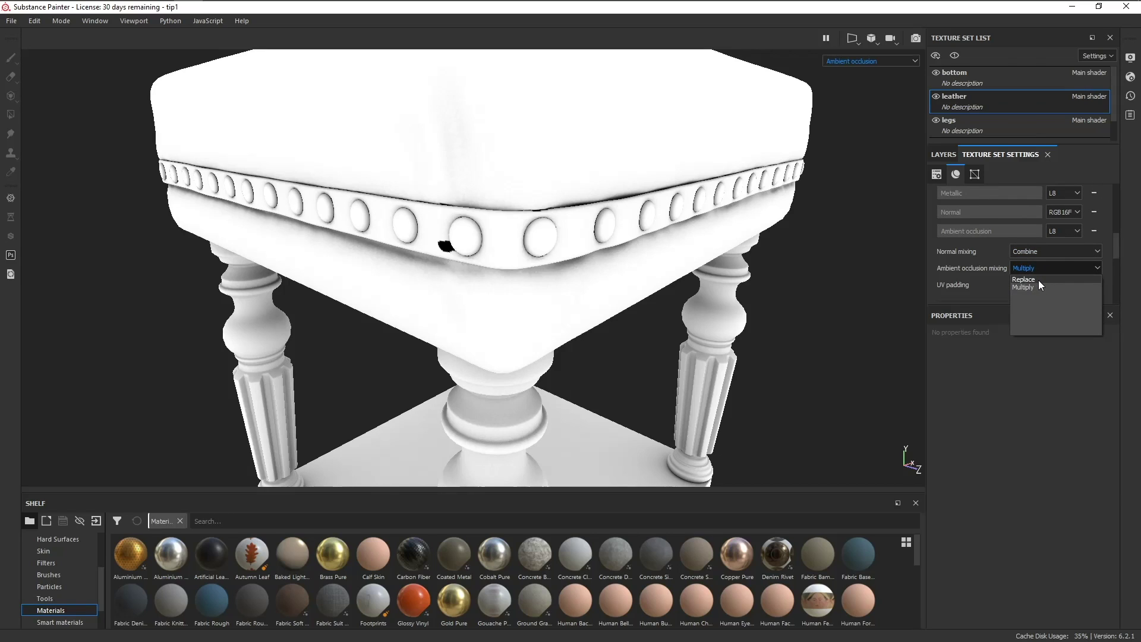
pyautogui.click(1039, 280)
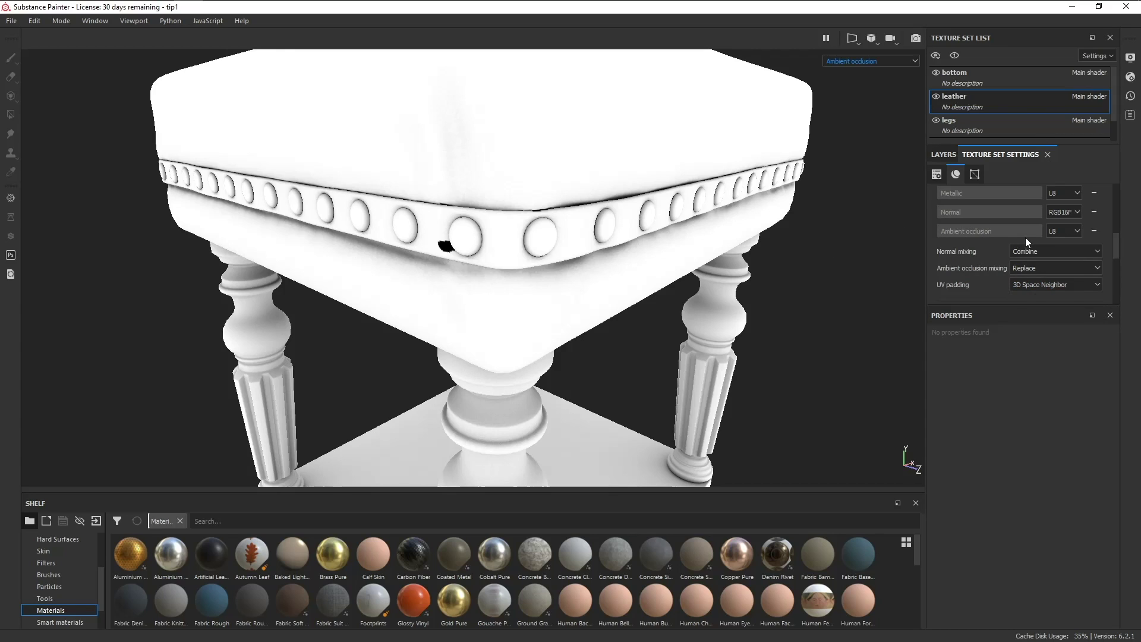
# Step: Remove the baked ambient occlusion map from the leather texture set's mesh maps and return the viewport to Material display
pyautogui.scroll(-2, 1030, 262)
pyautogui.scroll(-2, 1014, 240)
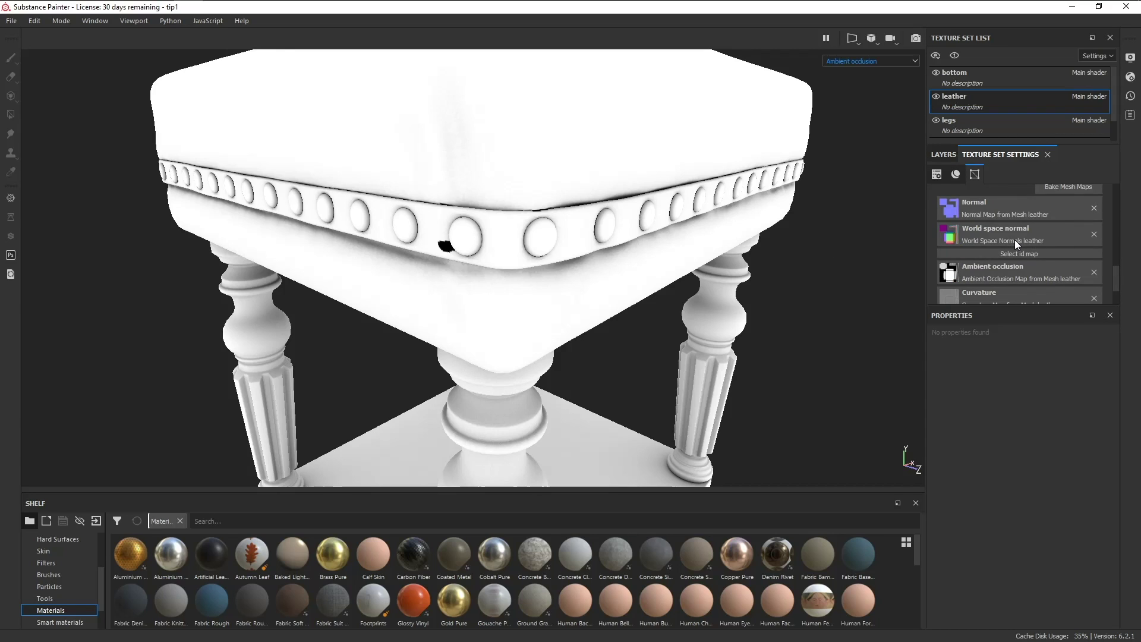
pyautogui.click(1096, 272)
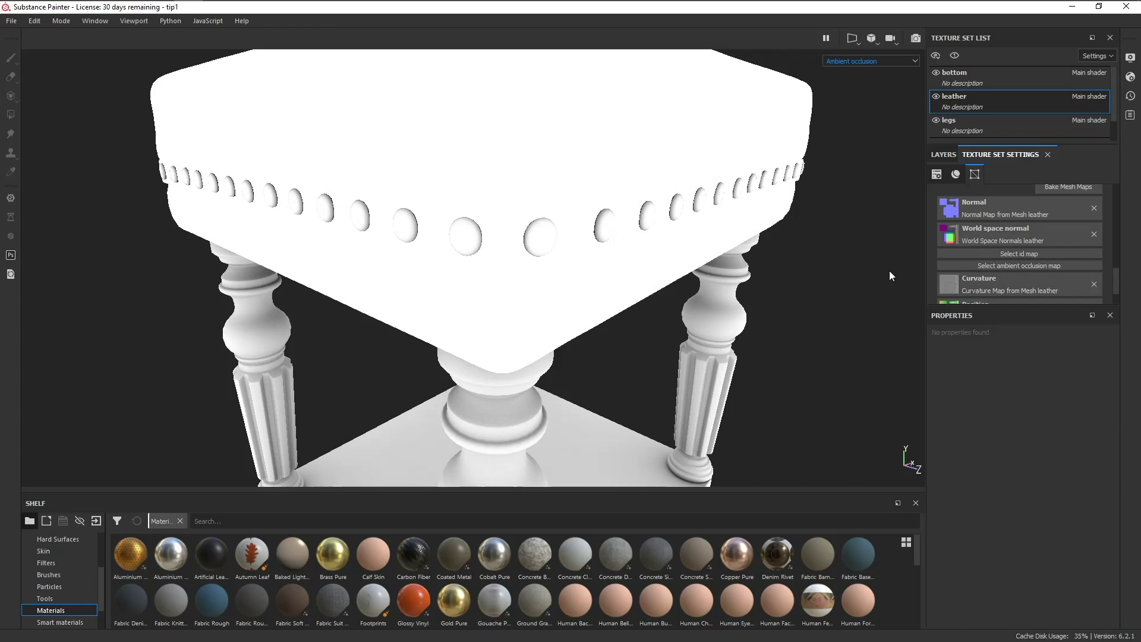
pyautogui.keyDown('alt'); pyautogui.moveTo(875, 268); pyautogui.dragTo(850, 248); pyautogui.keyUp('alt')
pyautogui.press('m')
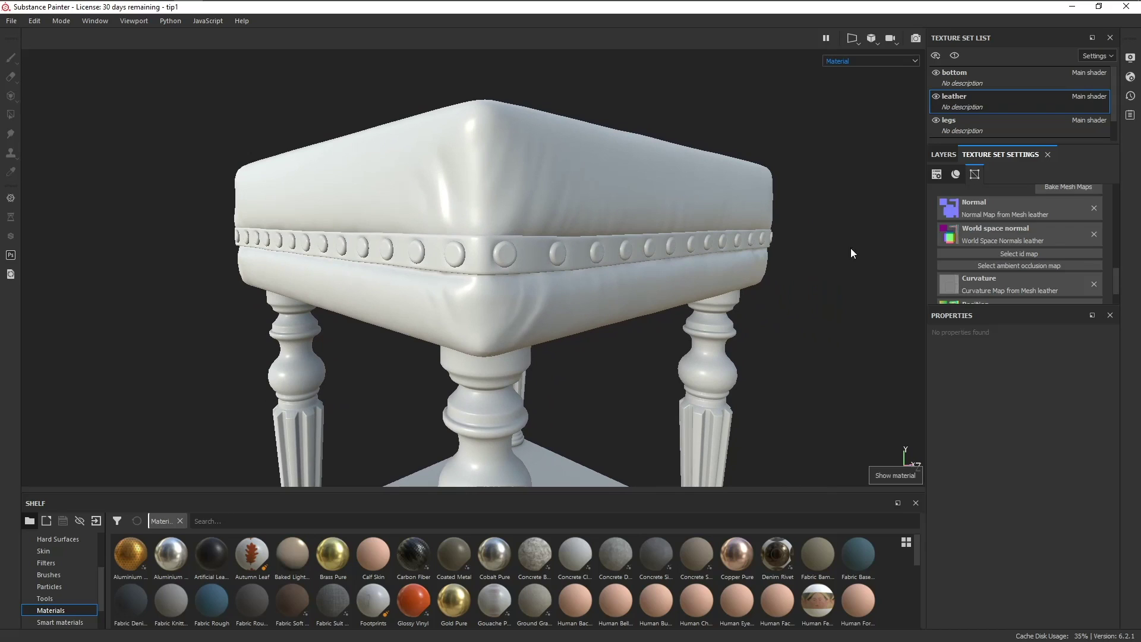
# Step: Add a fill layer to the leather texture set with only the ambient occlusion channel enabled
pyautogui.click(948, 153)
pyautogui.click(1060, 174)
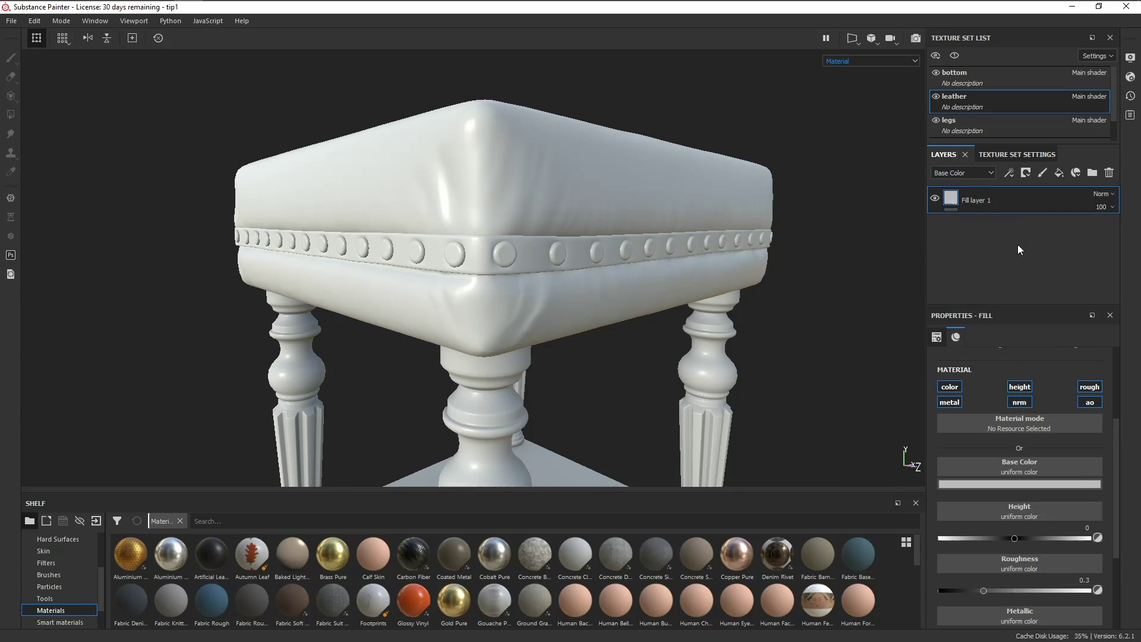
pyautogui.click(951, 388)
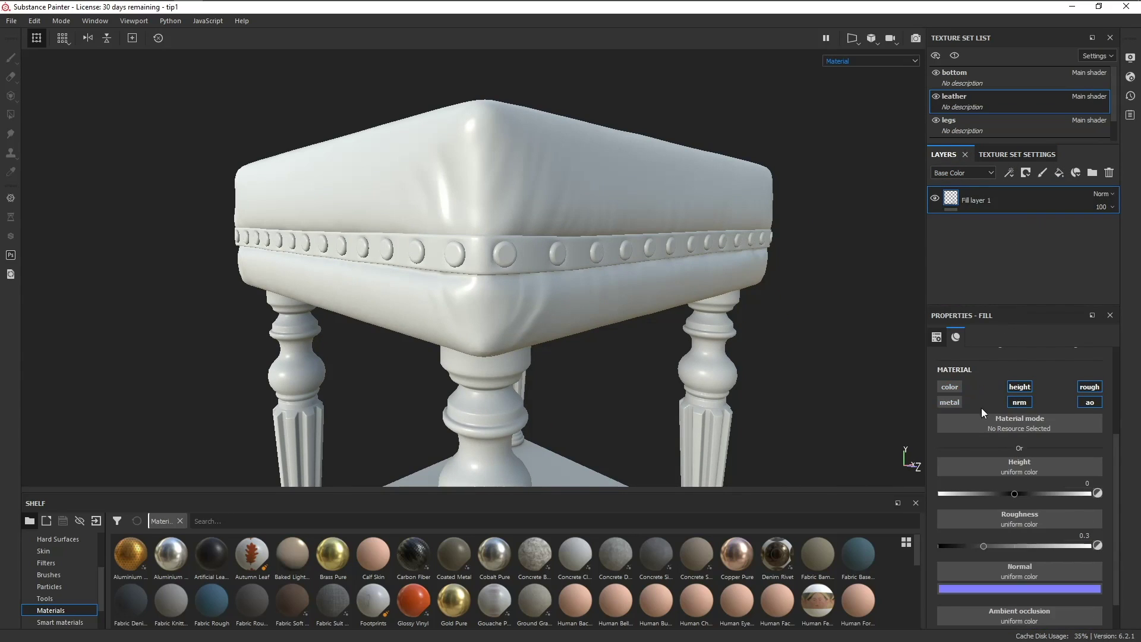
pyautogui.click(1019, 402)
pyautogui.click(1019, 386)
pyautogui.click(1089, 387)
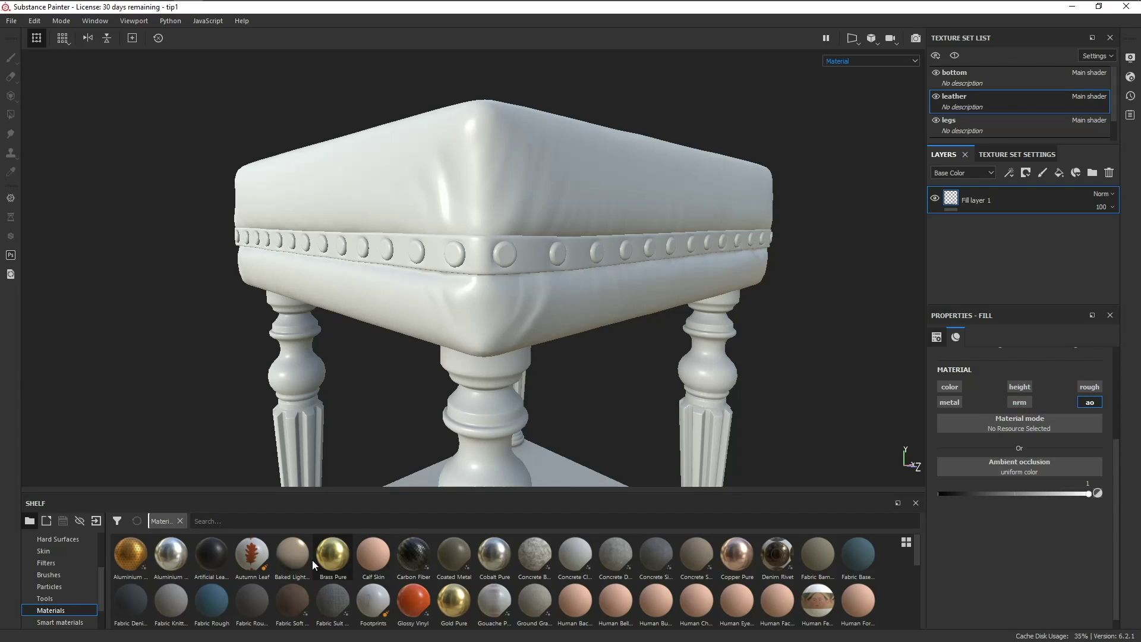
# Step: Assign the project's leather Ambient Occlusion map to the fill layer's ambient occlusion channel and check the seat corner
pyautogui.scroll(3, 56, 588)
pyautogui.click(48, 551)
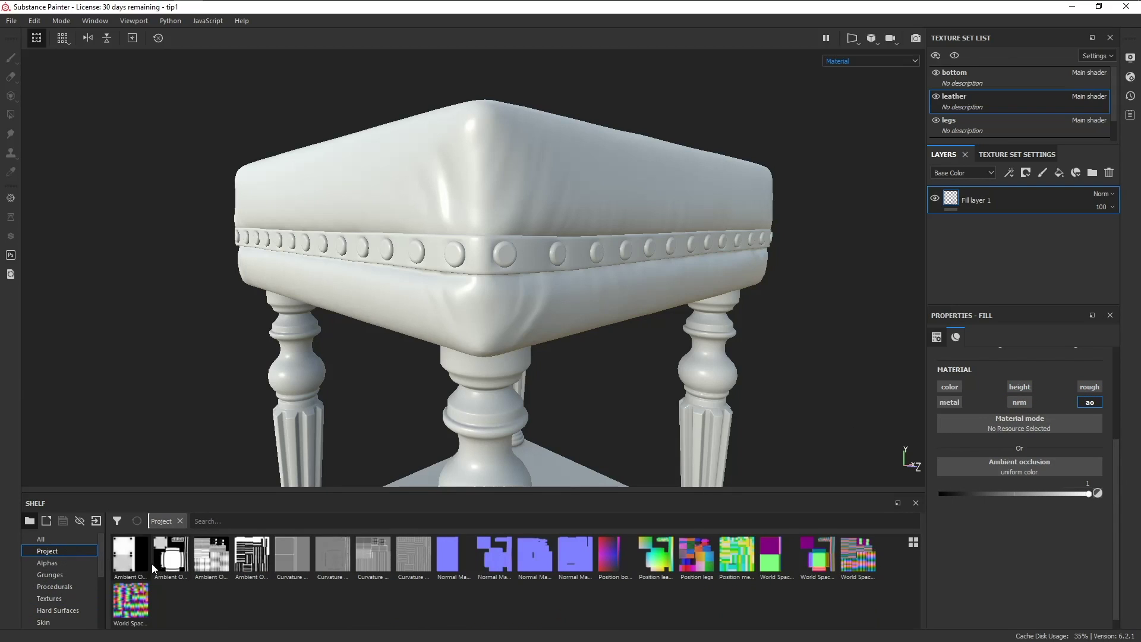
pyautogui.moveTo(169, 557); pyautogui.dragTo(989, 468)
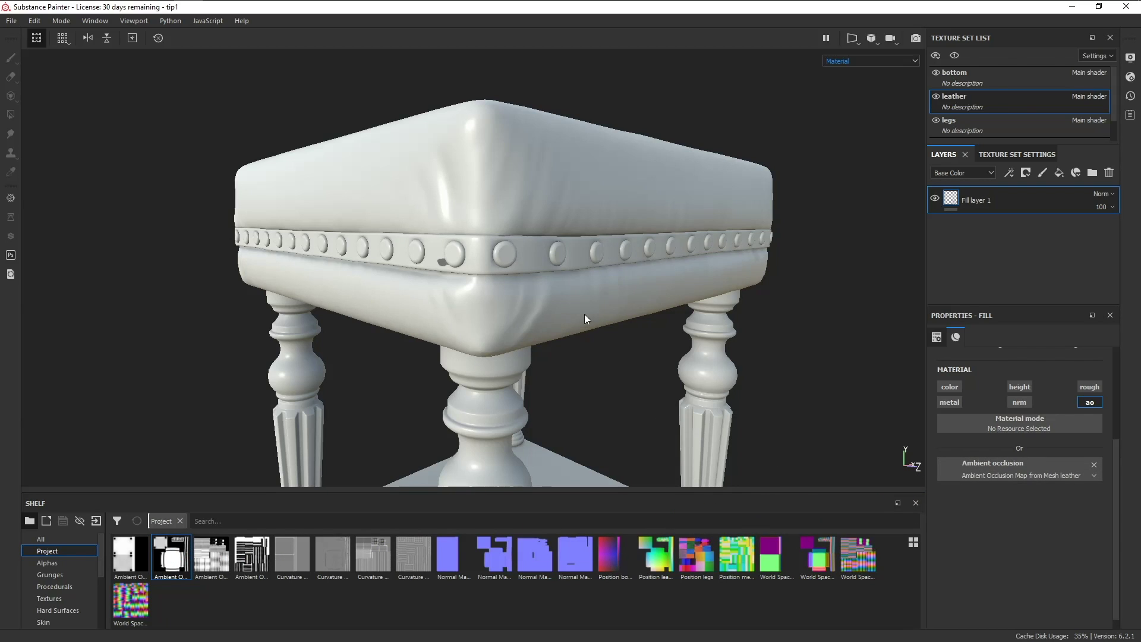
pyautogui.keyDown('alt'); pyautogui.moveTo(585, 314); pyautogui.dragTo(563, 341, button='middle'); pyautogui.keyUp('alt')
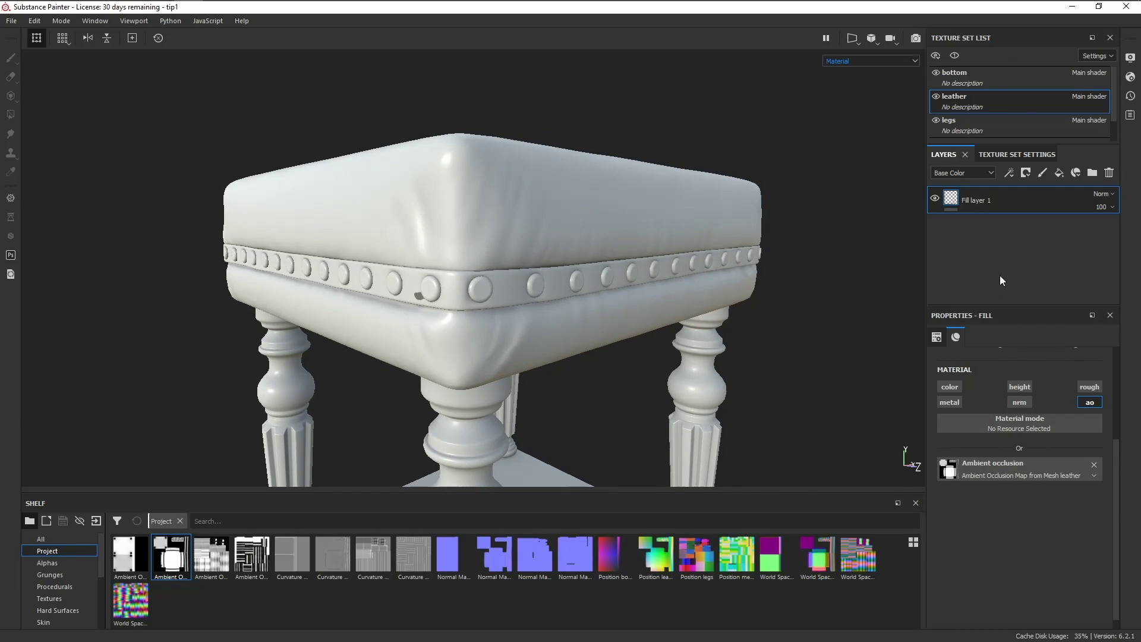
pyautogui.keyDown('alt'); pyautogui.moveTo(640, 310); pyautogui.dragTo(660, 310); pyautogui.keyUp('alt')
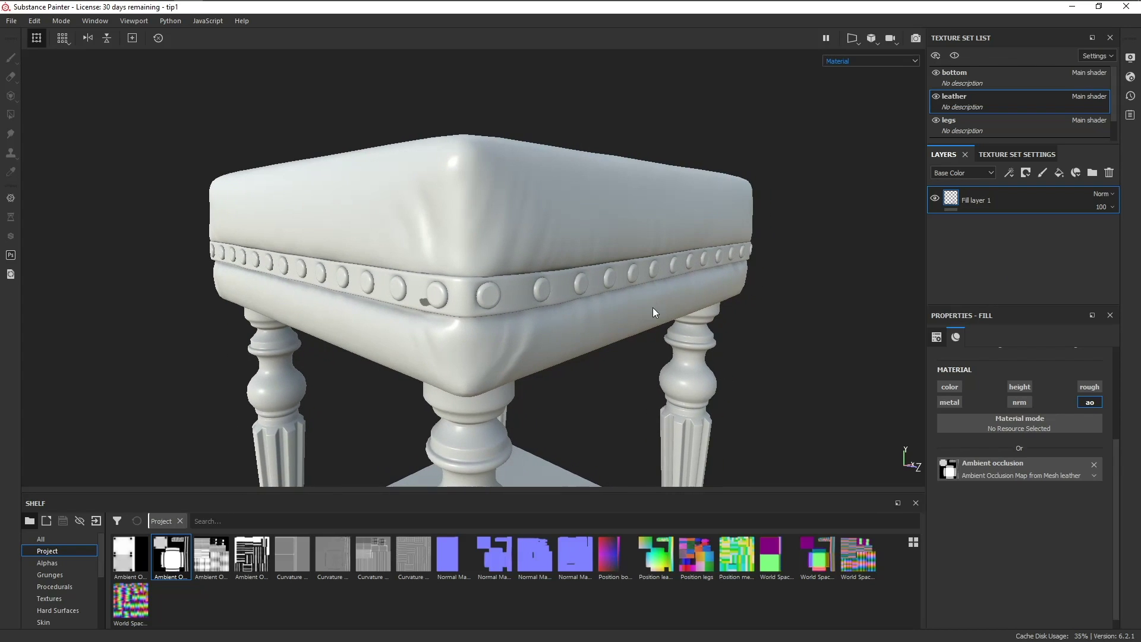
# Step: Add a second fill layer above the first, leaving only its ambient occlusion channel active
pyautogui.click(1058, 173)
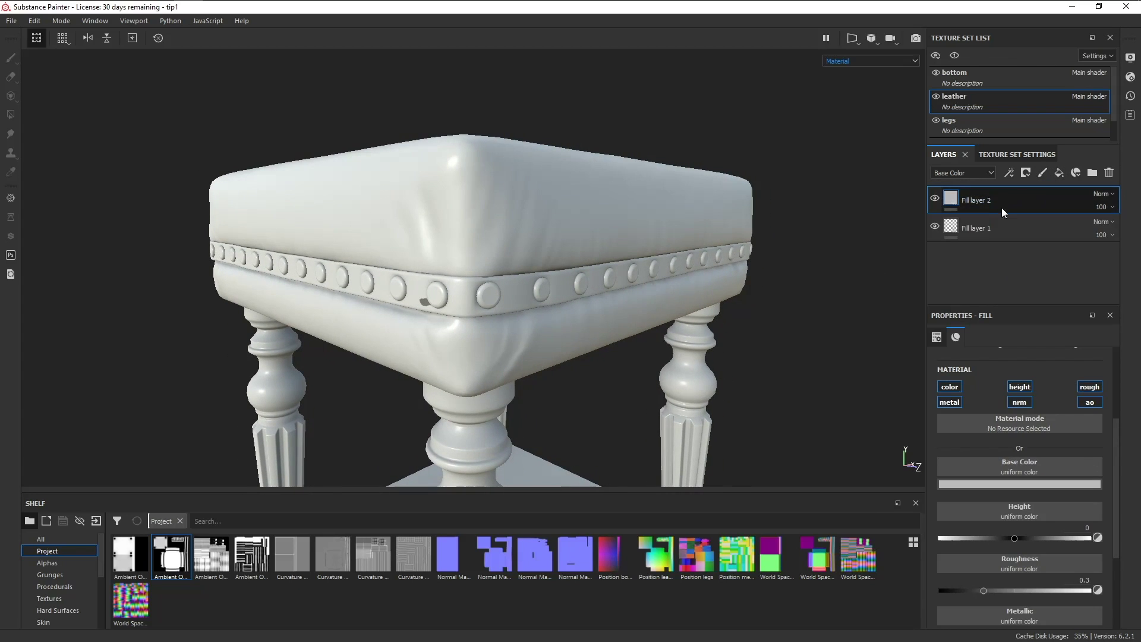
pyautogui.click(950, 387)
pyautogui.click(950, 403)
pyautogui.click(1019, 402)
pyautogui.click(1019, 387)
pyautogui.click(1089, 386)
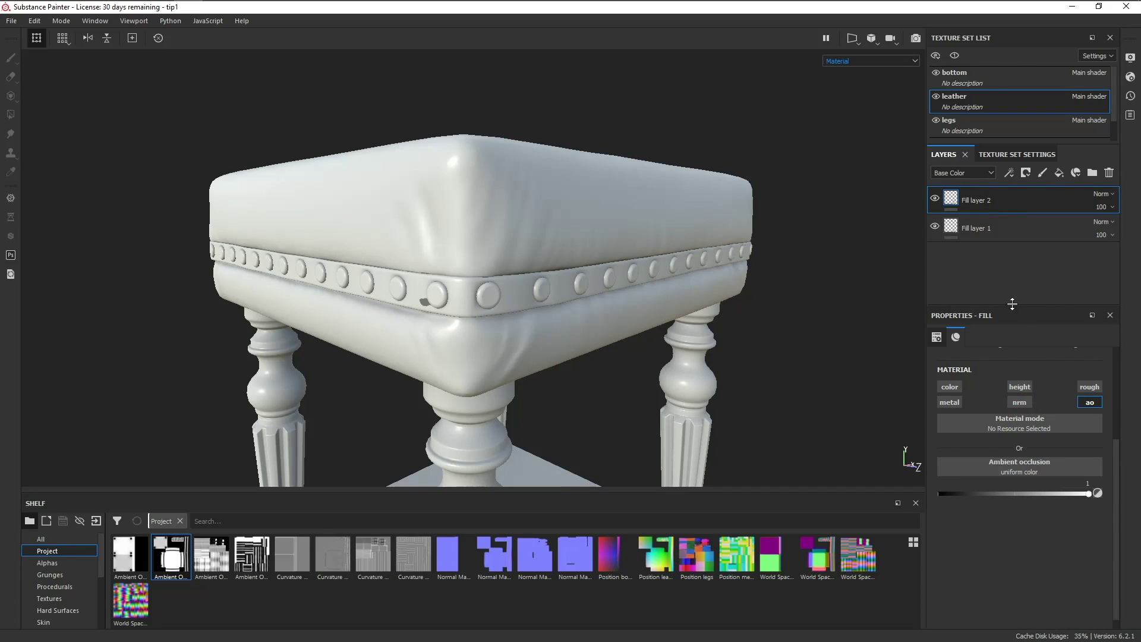
# Step: Give the upper fill layer a black mask and add a paint effect to that mask
pyautogui.rightClick(950, 199)
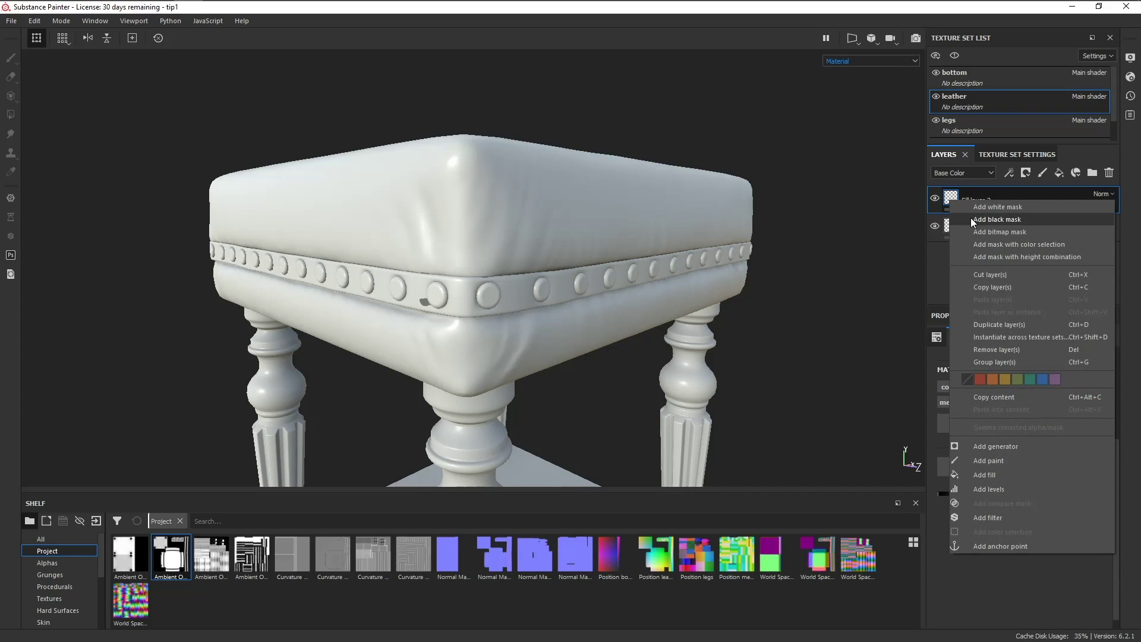
pyautogui.click(971, 219)
pyautogui.rightClick(970, 197)
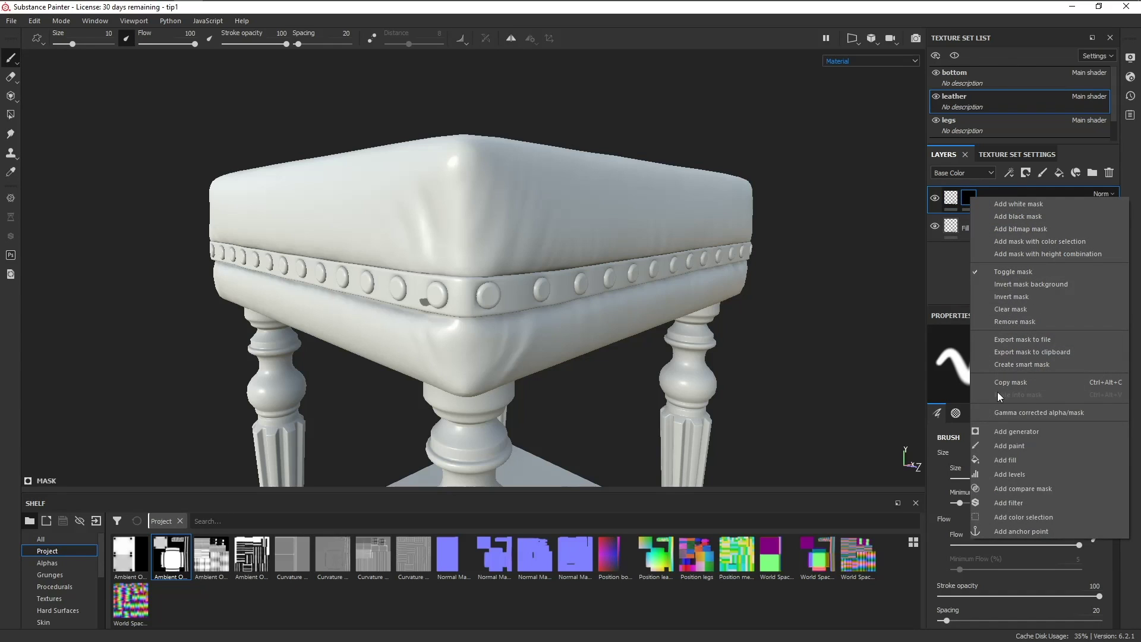
pyautogui.click(998, 445)
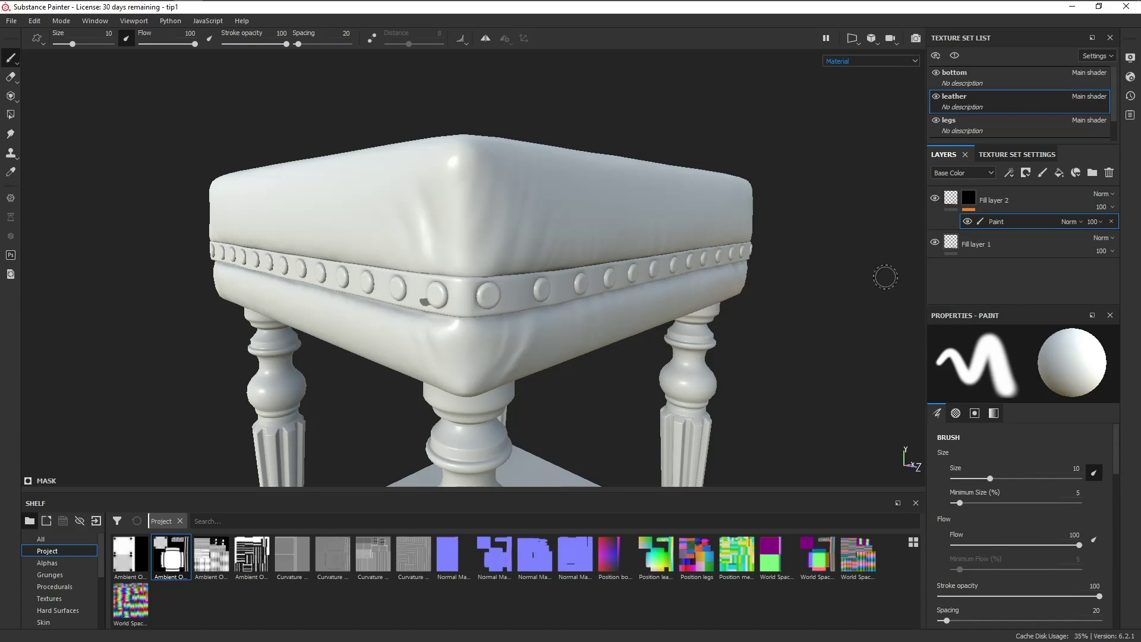
# Step: Switch the layer stack to the Ambient occlusion channel and set the upper fill layer's blend mode to Normal
pyautogui.click(968, 173)
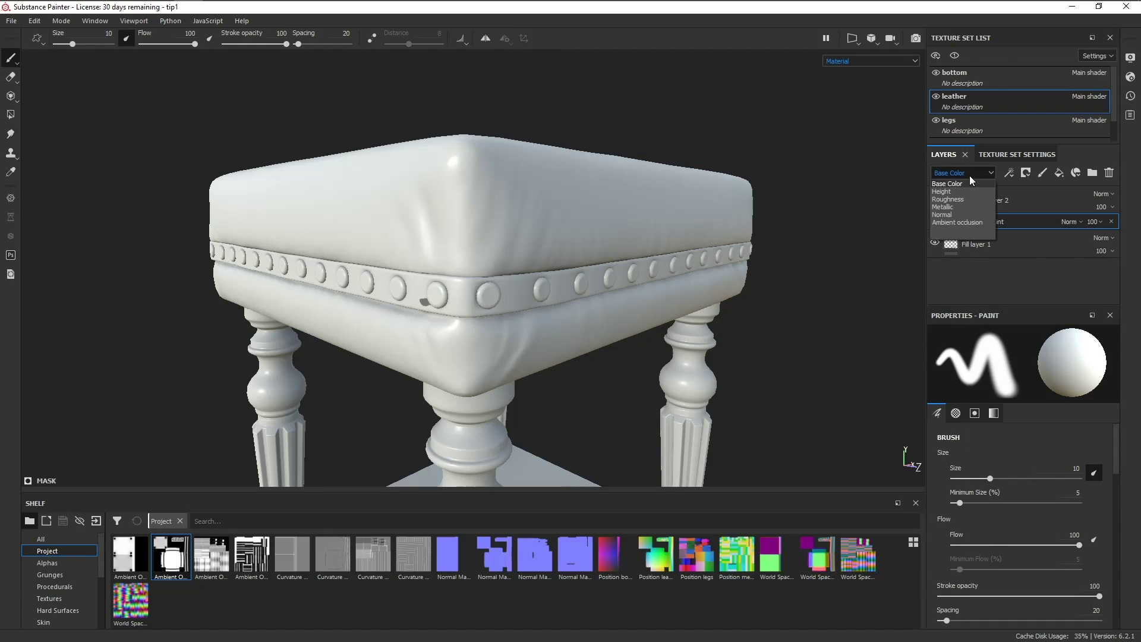
pyautogui.click(971, 223)
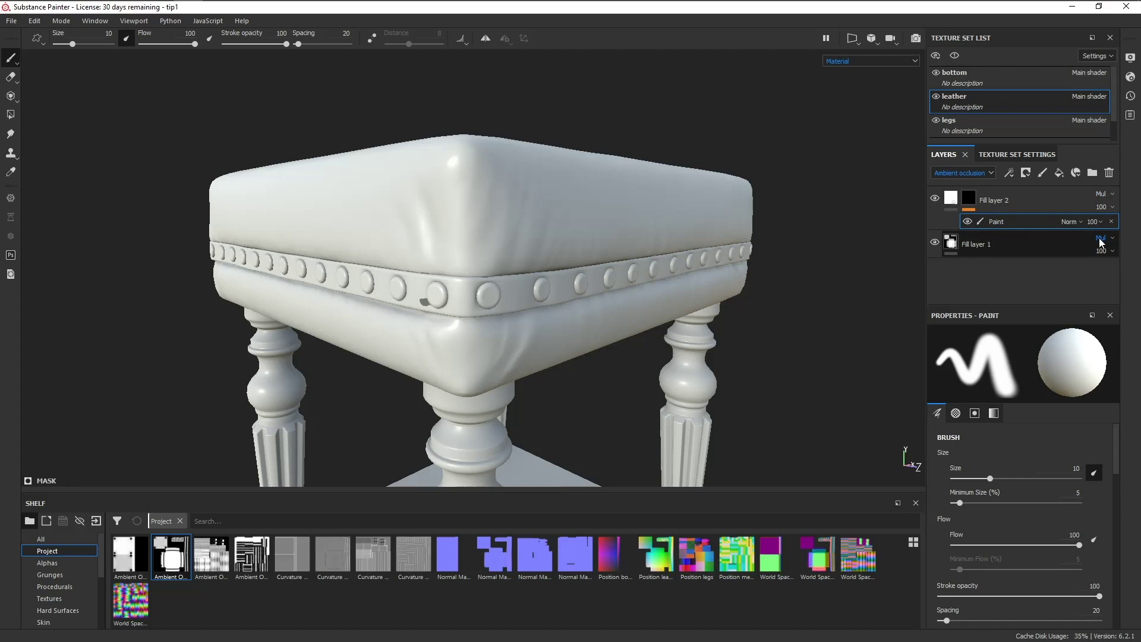
pyautogui.click(1100, 195)
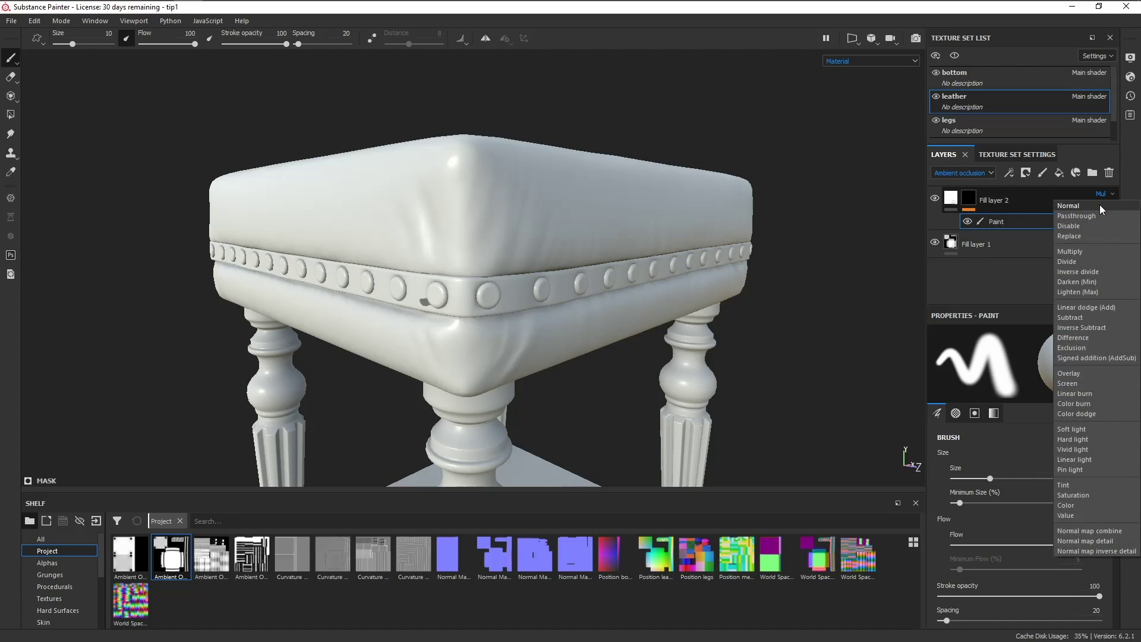
pyautogui.click(1100, 205)
# Step: Paint on the mask with a brush size of 1.86 over the dark spot beside the stud near the seat's corner
pyautogui.scroll(6, 446, 331)
pyautogui.keyDown('alt'); pyautogui.moveTo(429, 262); pyautogui.dragTo(567, 357); pyautogui.keyUp('alt')
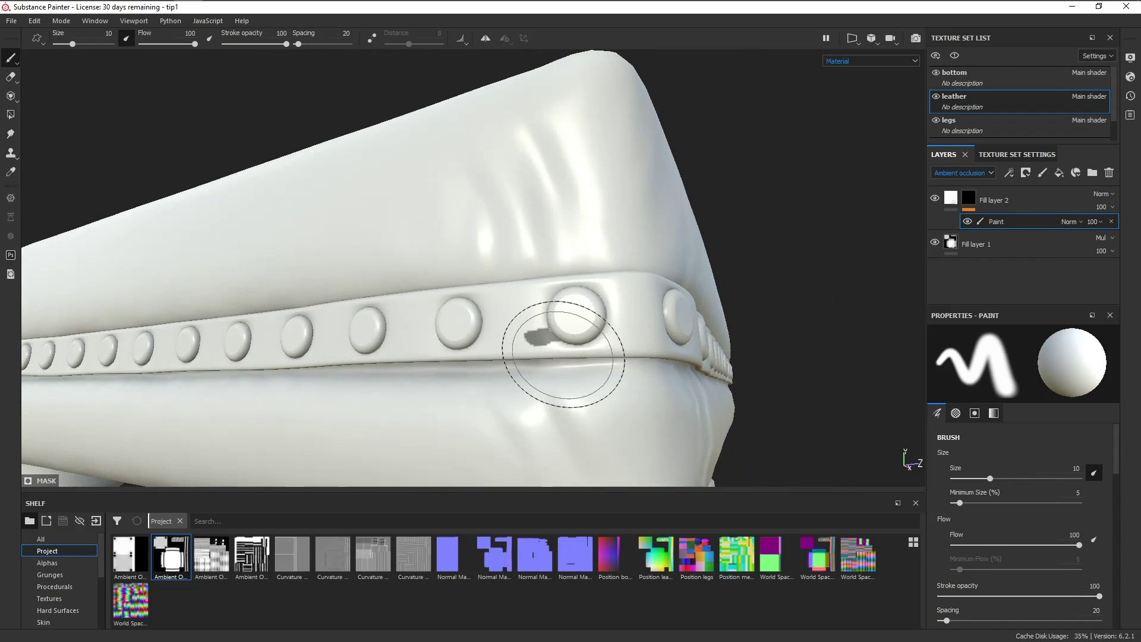
pyautogui.scroll(3, 557, 343)
pyautogui.keyDown('ctrl'); pyautogui.scroll(-10, 530, 315); pyautogui.keyUp('ctrl')
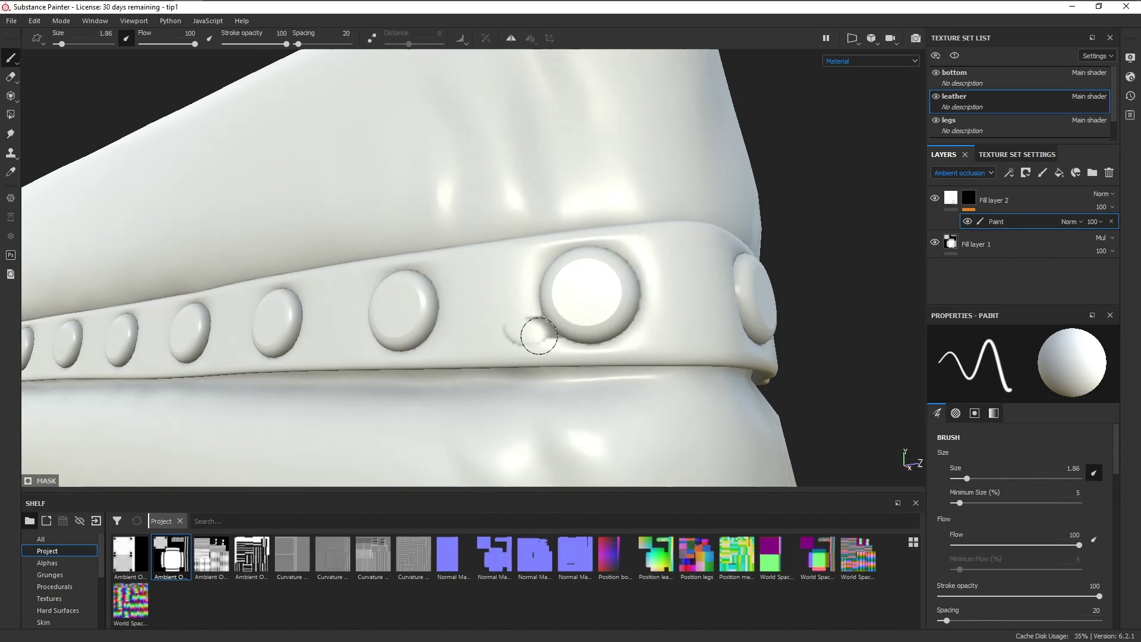
pyautogui.moveTo(509, 330)
pyautogui.keyDown('alt'); pyautogui.mouseDown()
pyautogui.moveTo(632, 362)
pyautogui.moveTo(622, 377)
pyautogui.mouseUp(); pyautogui.keyUp('alt')
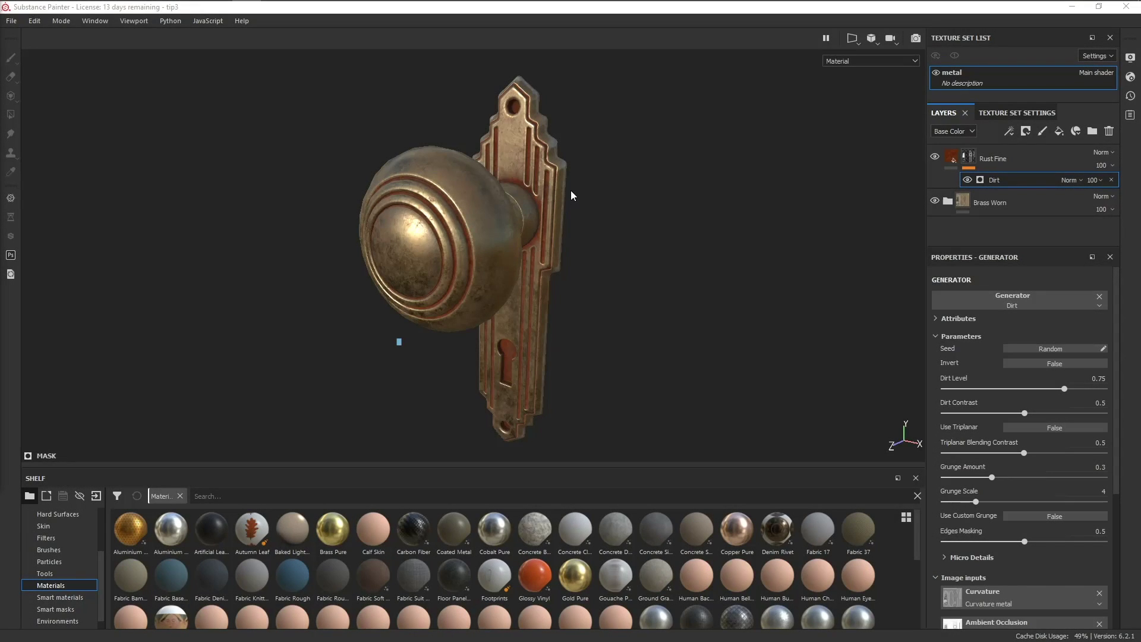
# Step: In the door knob project, add a paint layer above Rust Fine with only the normal channel enabled
pyautogui.moveTo(544, 230)
pyautogui.keyDown('alt'); pyautogui.mouseDown()
pyautogui.moveTo(565, 208)
pyautogui.moveTo(555, 234)
pyautogui.mouseUp(); pyautogui.keyUp('alt')
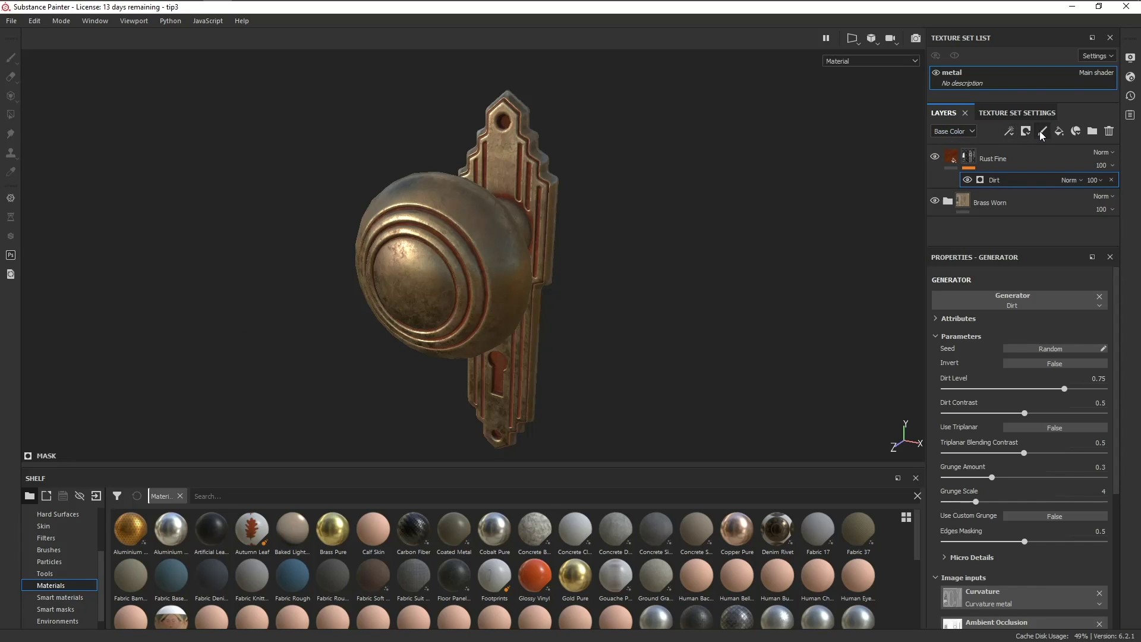
pyautogui.hotkey('ctrl', 'shift', 'l')
pyautogui.scroll(-2, 1014, 561)
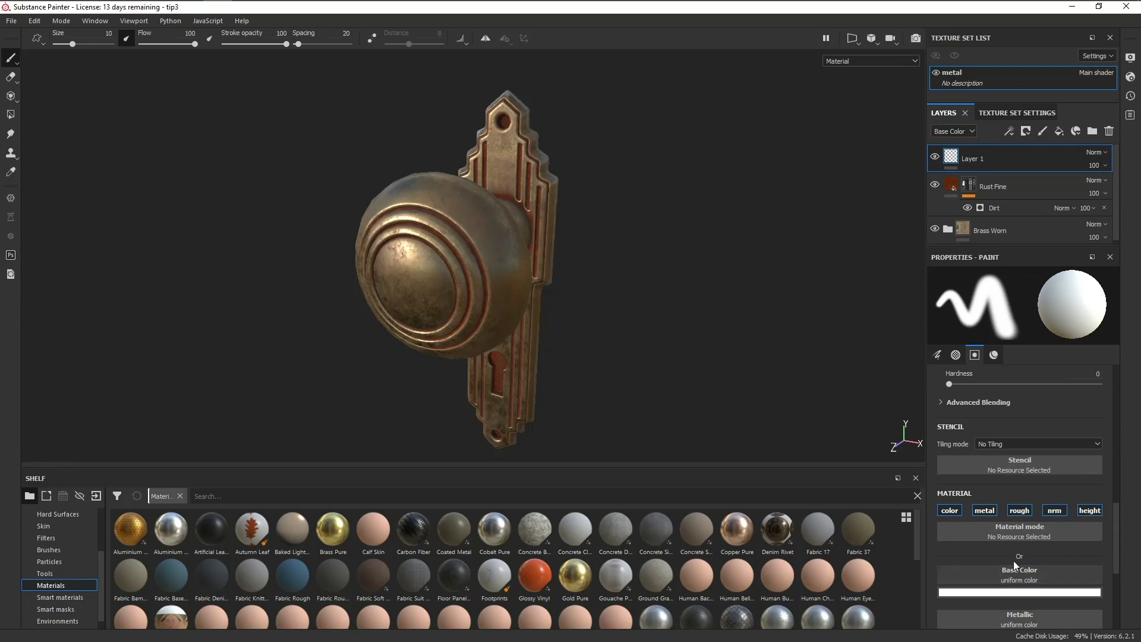
pyautogui.click(959, 511)
pyautogui.click(985, 511)
pyautogui.click(1020, 510)
pyautogui.click(1090, 510)
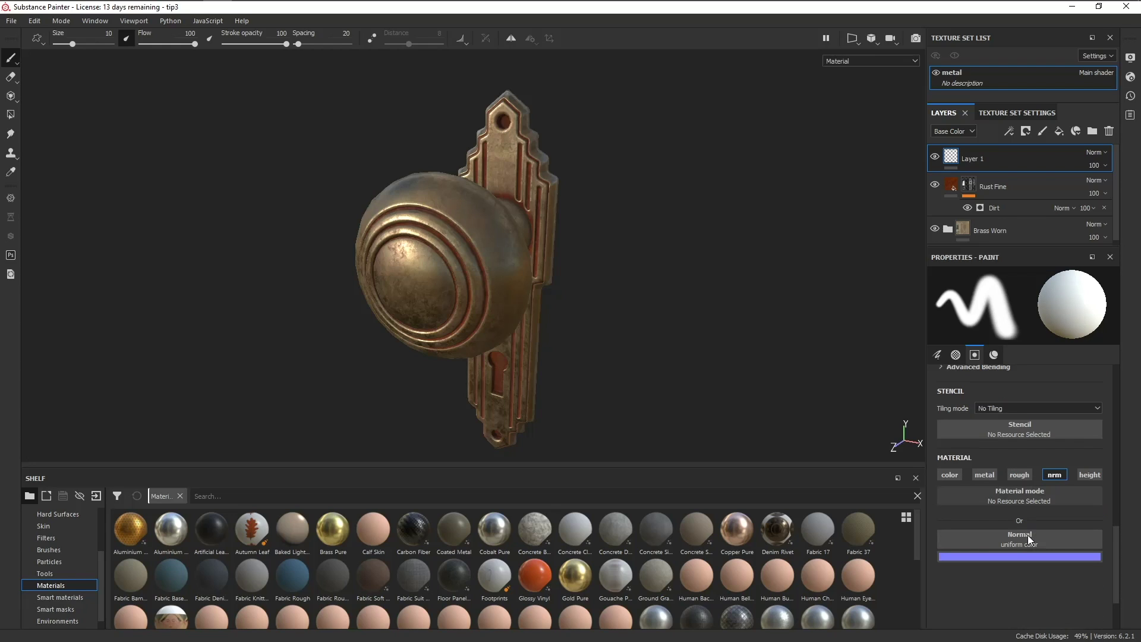
# Step: Assign the Bevel Cross hard surface to the paint brush's normal channel
pyautogui.scroll(1, 57, 571)
pyautogui.click(61, 561)
pyautogui.click(63, 538)
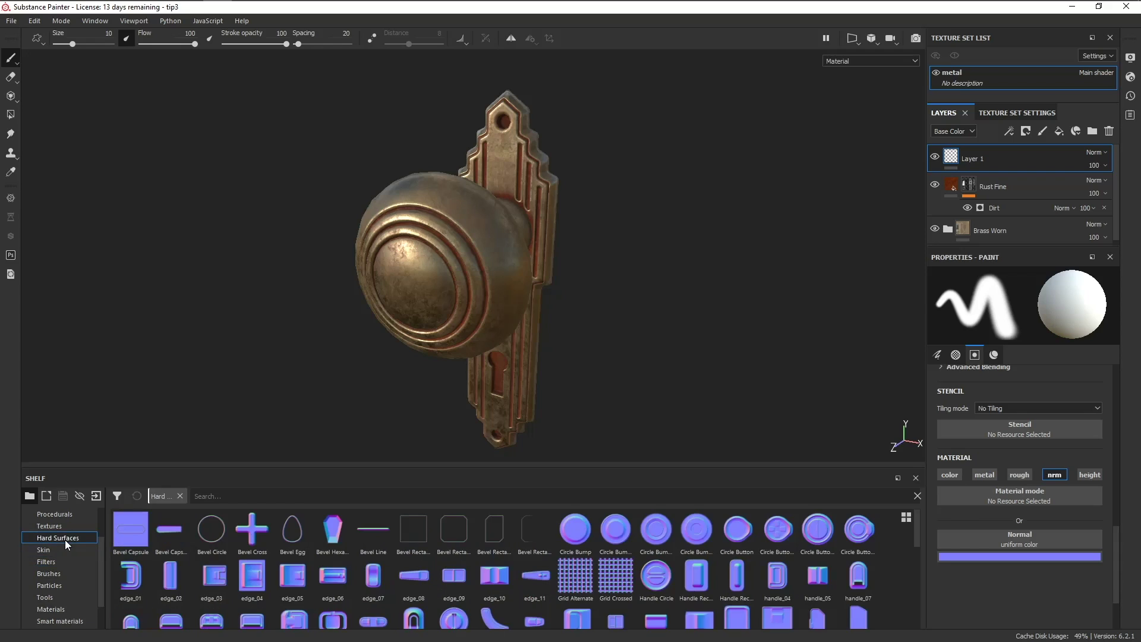
pyautogui.moveTo(258, 536); pyautogui.dragTo(1014, 541)
# Step: Stamp the Bevel Cross on the center of the knob's face with a brush size of 30.92
pyautogui.moveTo(368, 312)
pyautogui.keyDown('alt'); pyautogui.mouseDown()
pyautogui.moveTo(415, 260)
pyautogui.moveTo(429, 263)
pyautogui.mouseUp(); pyautogui.keyUp('alt')
pyautogui.scroll(3, 415, 261)
pyautogui.keyDown('ctrl'); pyautogui.moveTo(433, 272); pyautogui.dragTo(508, 273, button='right'); pyautogui.keyUp('ctrl')
pyautogui.click(435, 272)
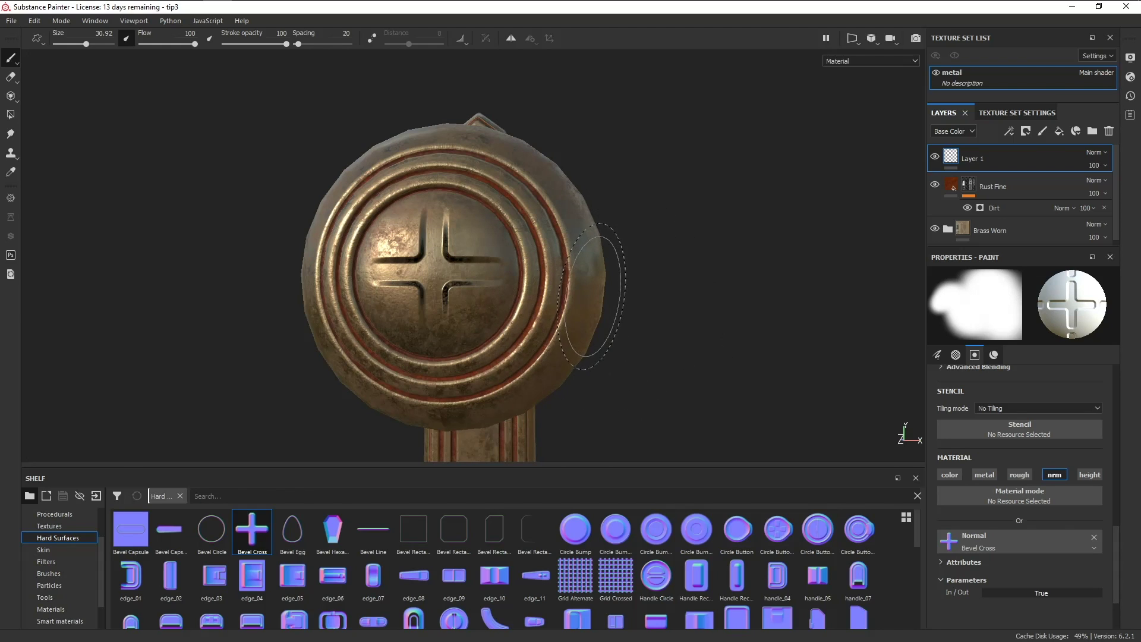
pyautogui.moveTo(586, 279)
pyautogui.keyDown('alt'); pyautogui.mouseDown()
pyautogui.moveTo(446, 305)
pyautogui.moveTo(441, 327)
pyautogui.moveTo(495, 316)
pyautogui.moveTo(454, 306)
pyautogui.moveTo(550, 299)
pyautogui.mouseUp(); pyautogui.keyUp('alt')
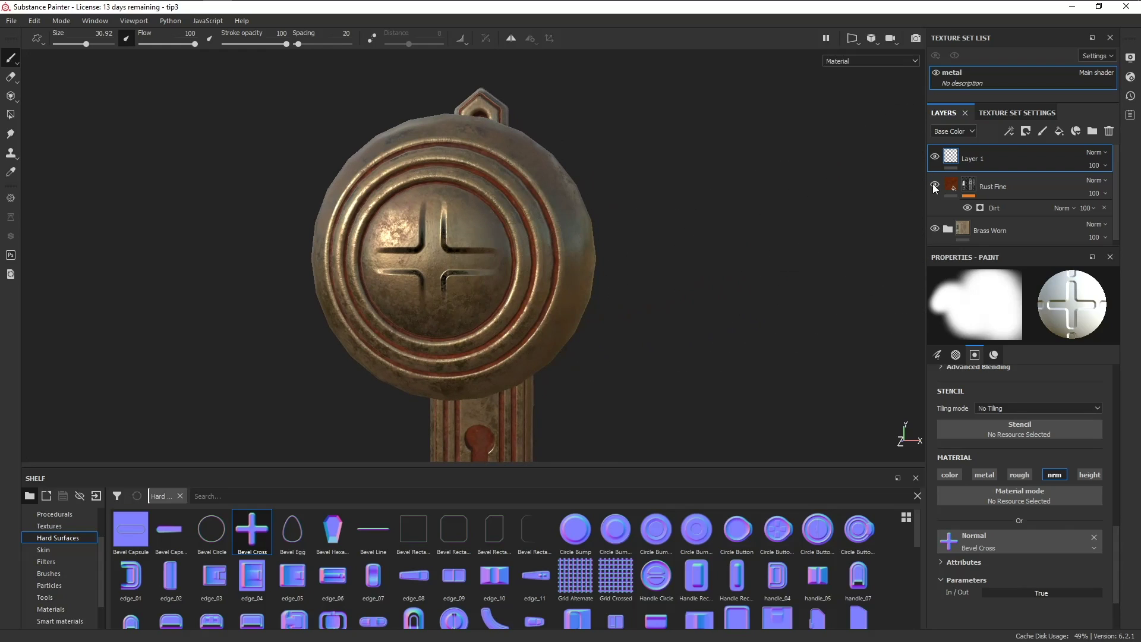
# Step: Add an anchor point named bolt to the paint layer and move the layer below Rust Fine
pyautogui.rightClick(950, 158)
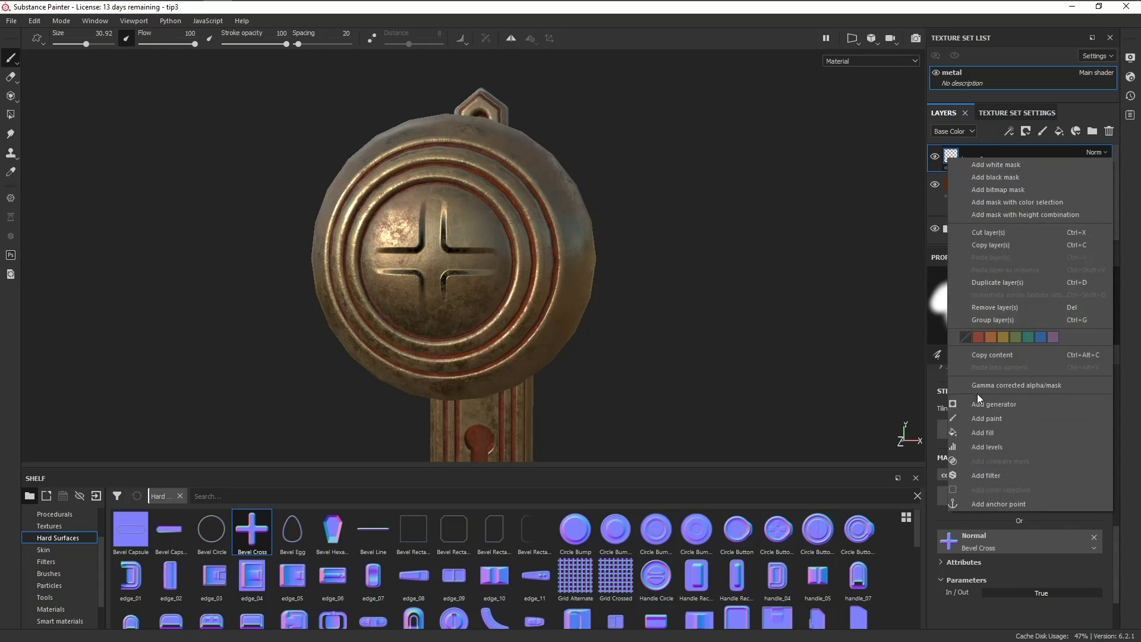
pyautogui.click(980, 502)
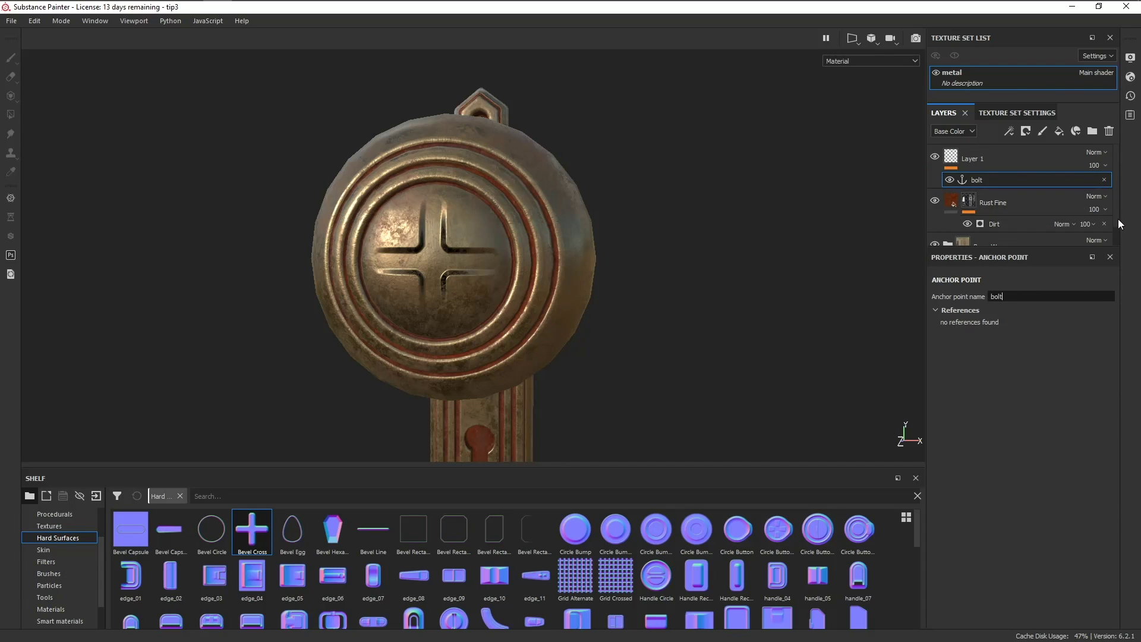
pyautogui.moveTo(1043, 161)
pyautogui.mouseDown()
pyautogui.moveTo(1054, 221)
pyautogui.moveTo(1036, 208)
pyautogui.mouseUp()
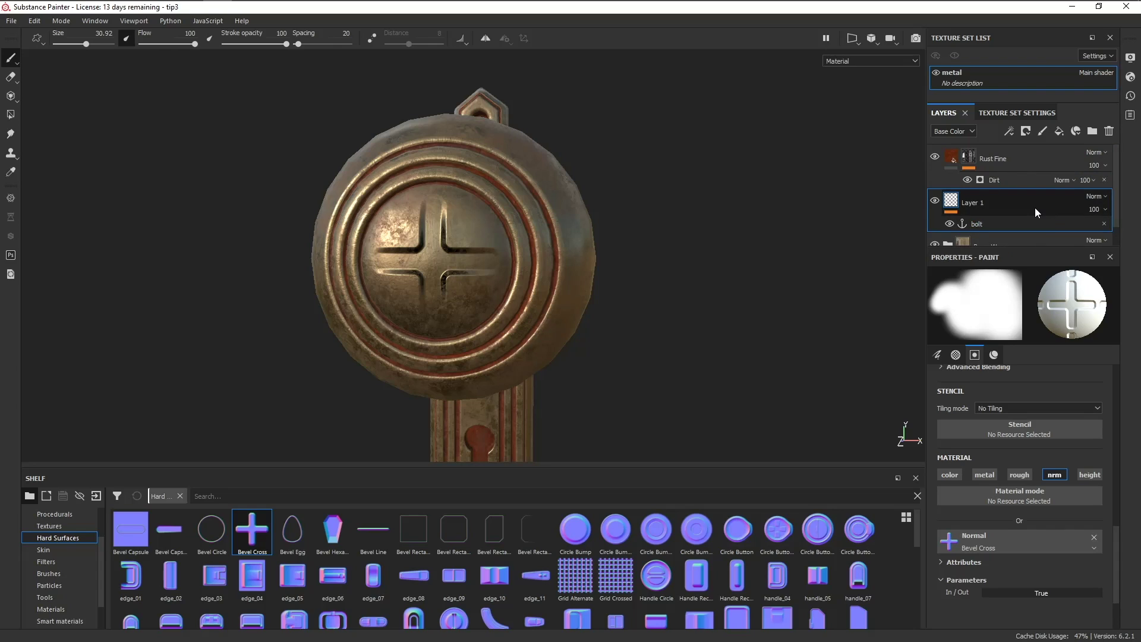
# Step: Set the Micro Normal input of Rust Fine's Dirt generator to the bolt anchor point
pyautogui.click(1013, 182)
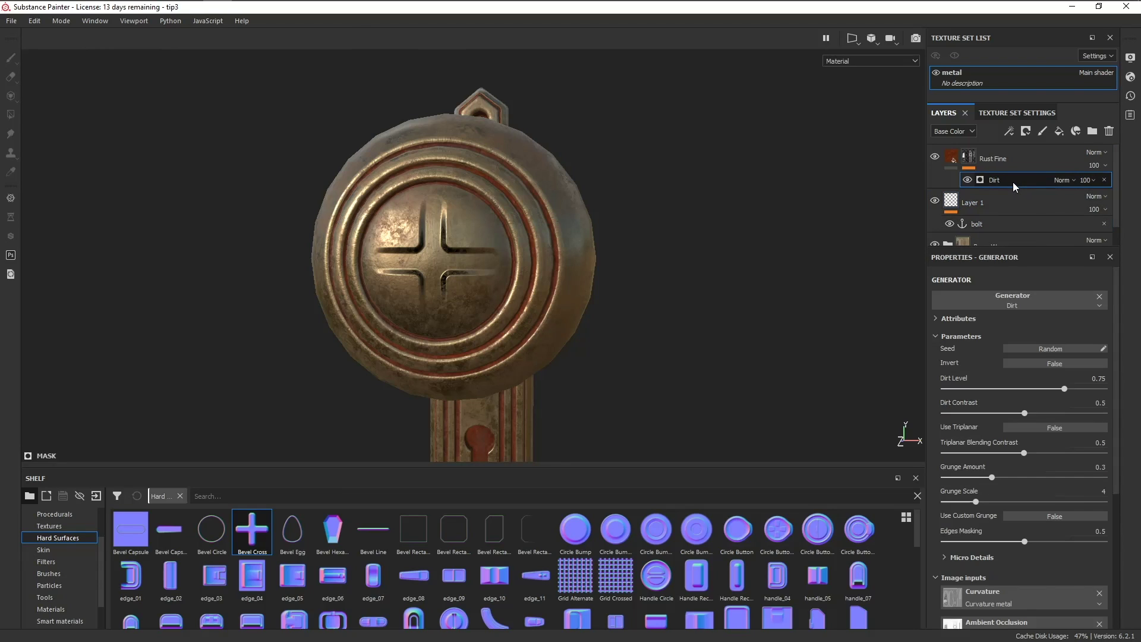
pyautogui.scroll(-6, 1043, 419)
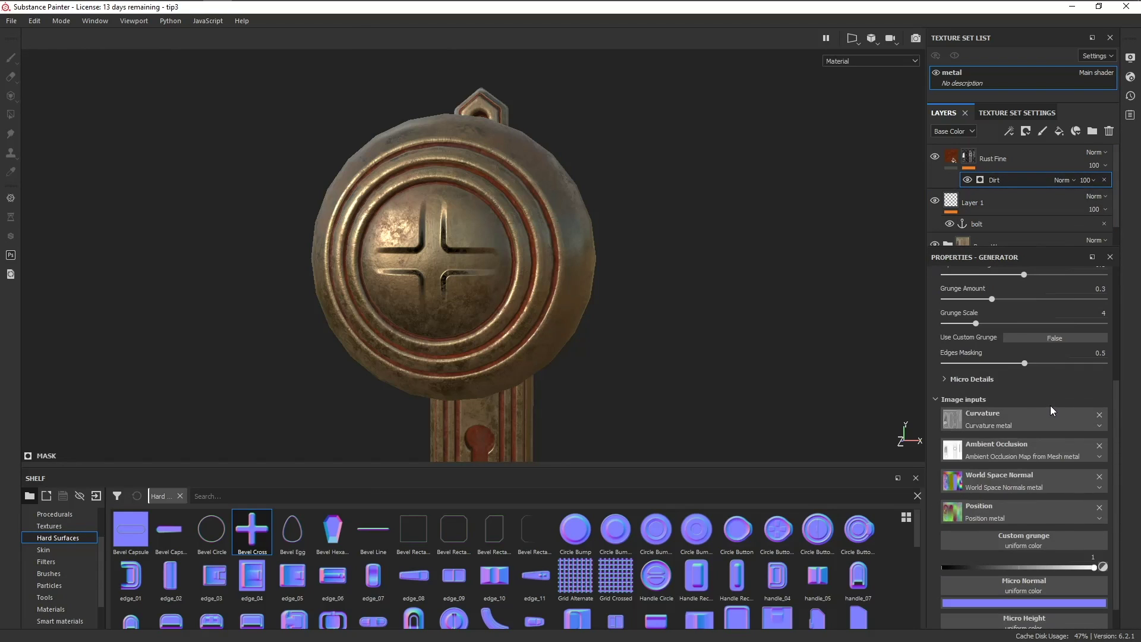
pyautogui.click(1030, 553)
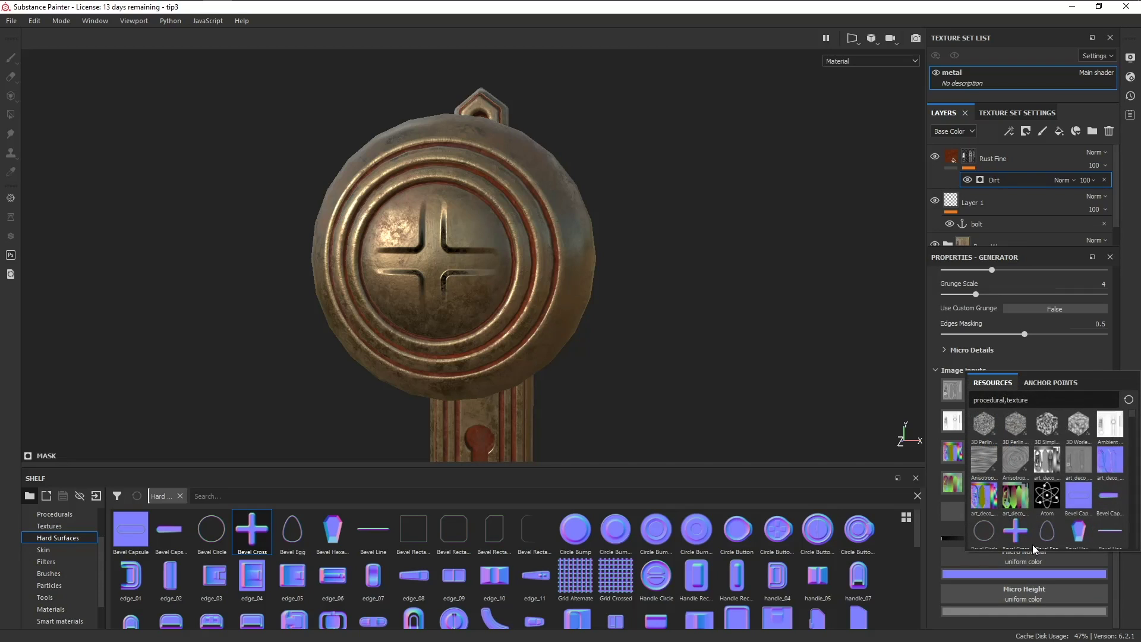
pyautogui.click(1050, 381)
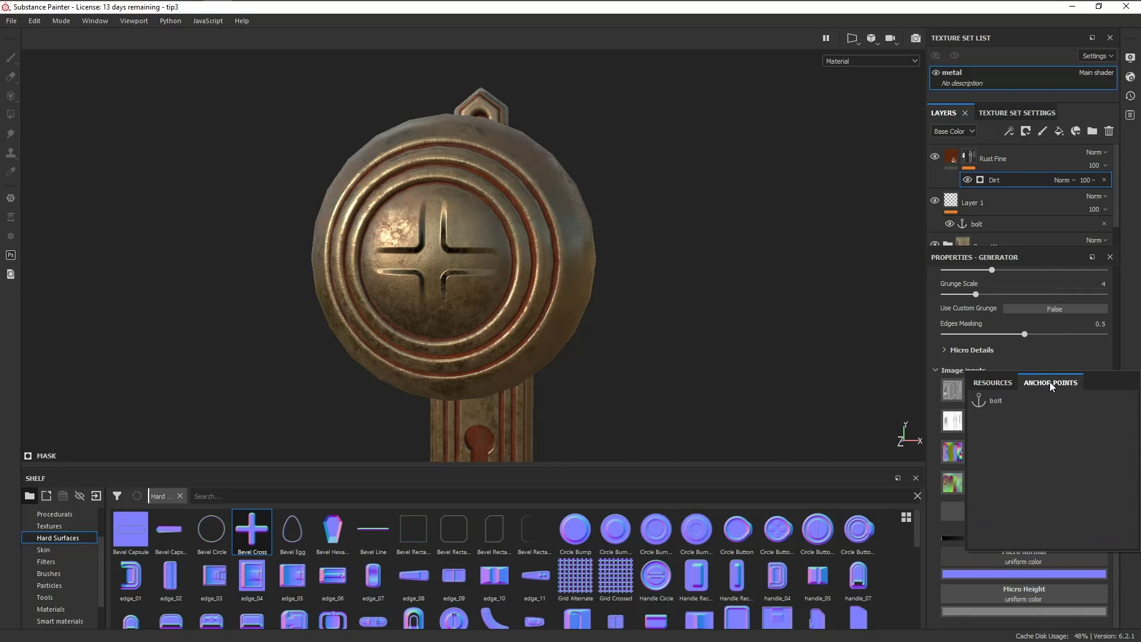
pyautogui.click(996, 402)
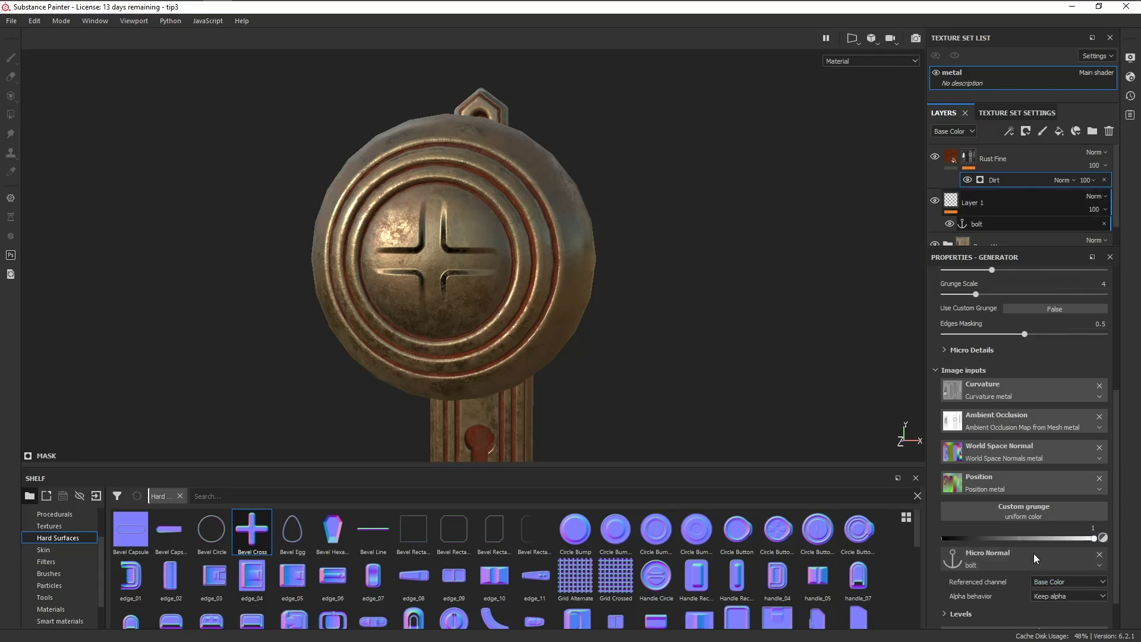
# Step: Reference the bolt anchor's Normal channel and enable Micro Normal in the micro details of Rust Fine's Dirt generator
pyautogui.scroll(-1, 1034, 539)
pyautogui.scroll(3, 1035, 562)
pyautogui.click(975, 485)
pyautogui.scroll(-1, 968, 464)
pyautogui.click(1031, 443)
pyautogui.scroll(3, 450, 248)
pyautogui.keyDown('alt'); pyautogui.moveTo(450, 248); pyautogui.dragTo(511, 220); pyautogui.keyUp('alt')
pyautogui.keyDown('shift'); pyautogui.moveTo(523, 211); pyautogui.dragTo(579, 208, button='right'); pyautogui.keyUp('shift')
pyautogui.scroll(-3, 580, 208)
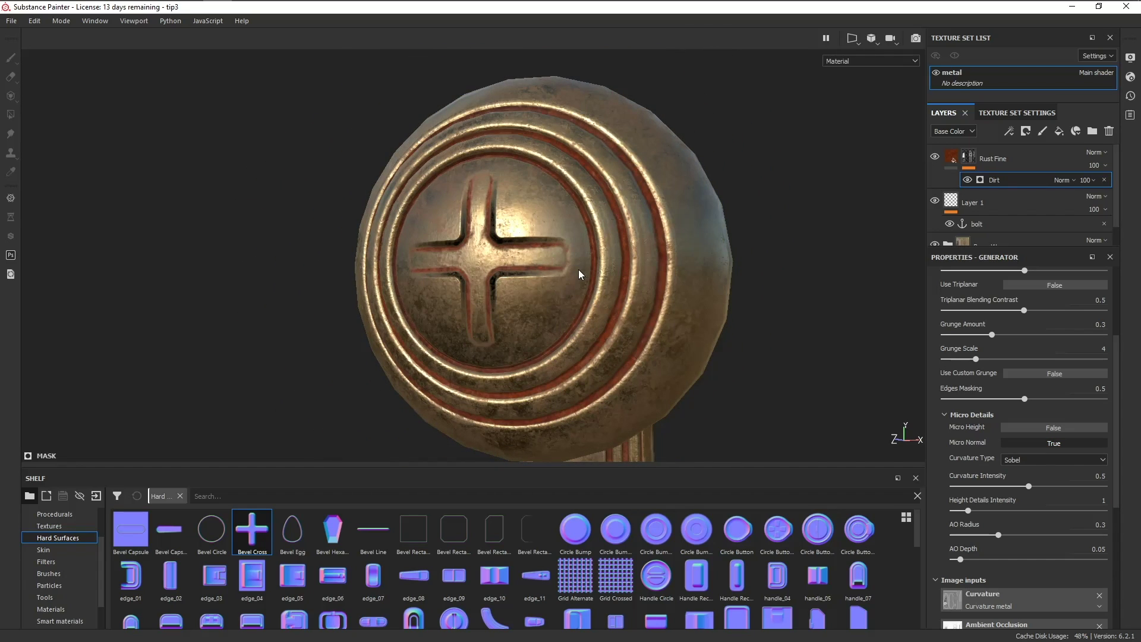
# Step: Add a fill layer above Layer 1 with only the normal channel enabled
pyautogui.click(1019, 196)
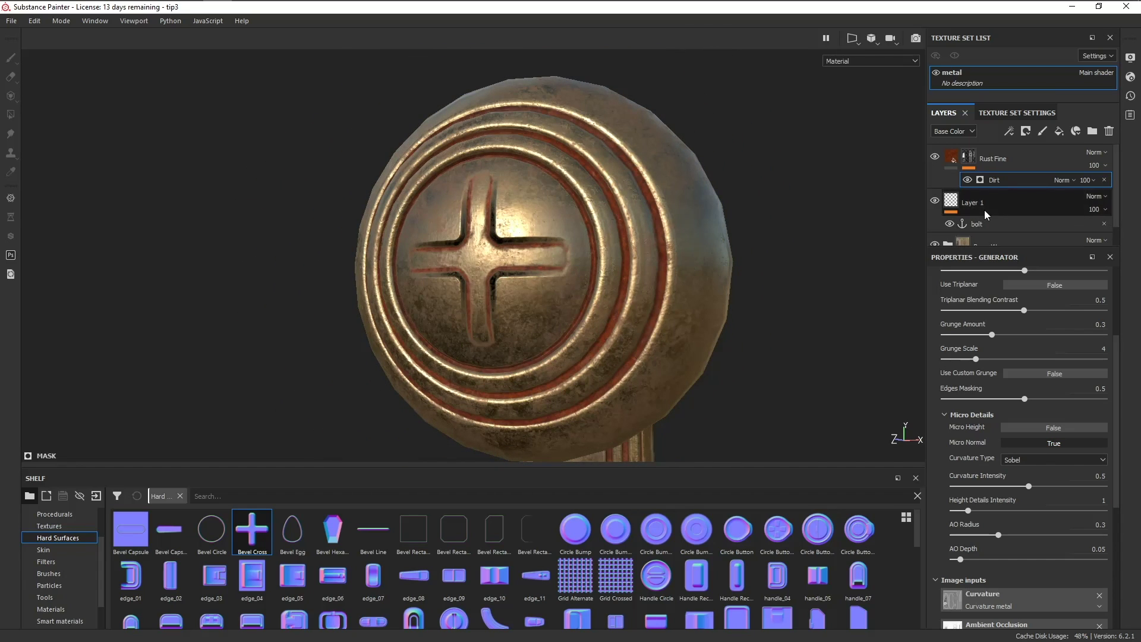
pyautogui.click(1059, 132)
pyautogui.scroll(-2, 973, 529)
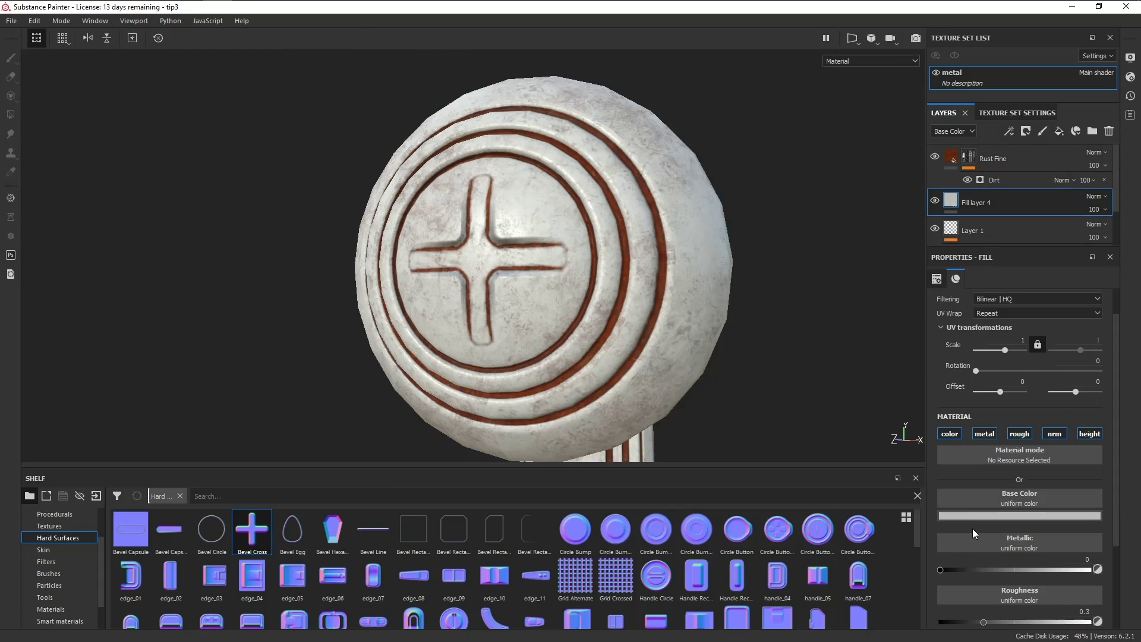
pyautogui.click(950, 433)
pyautogui.click(984, 434)
pyautogui.click(1020, 434)
pyautogui.click(1083, 434)
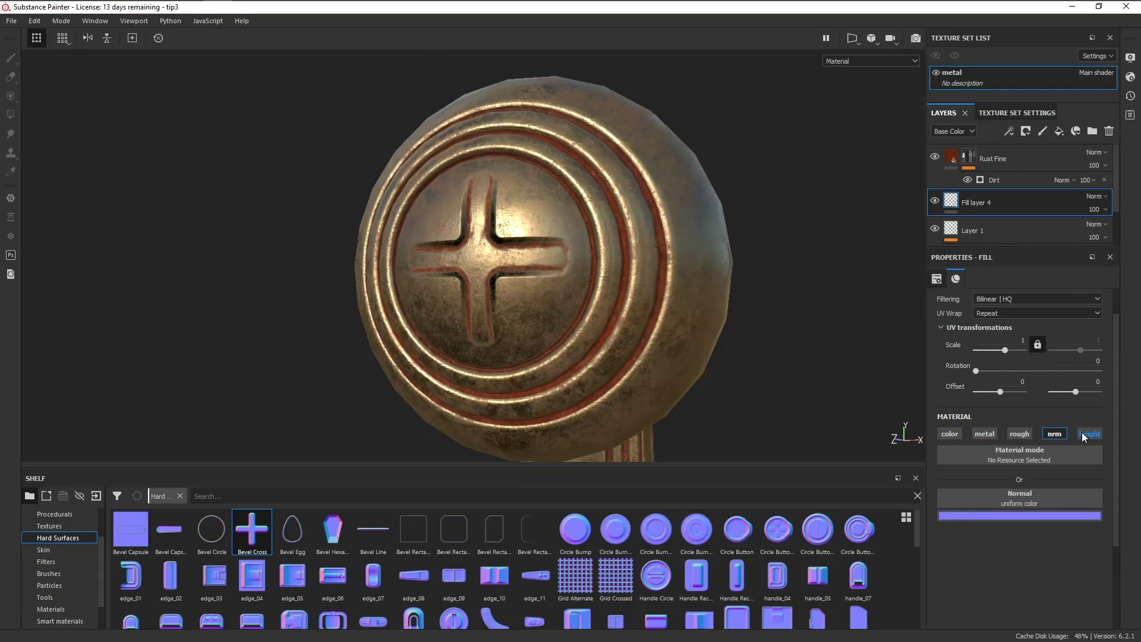
# Step: Add an anchor point named control to the new fill layer
pyautogui.rightClick(958, 205)
pyautogui.click(1013, 548)
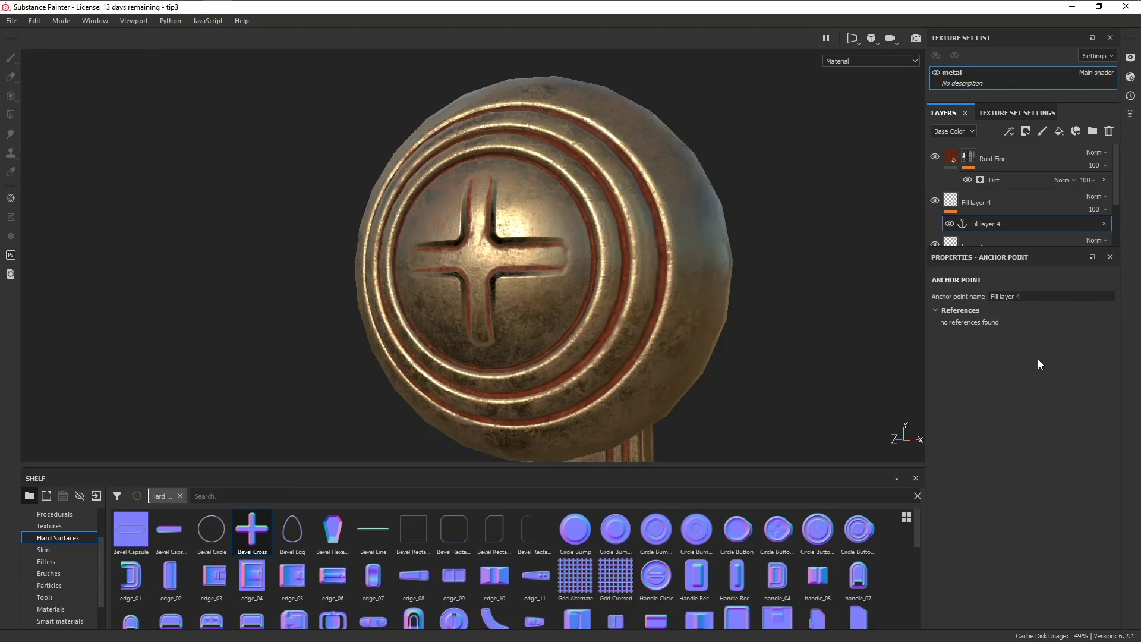
pyautogui.click(1032, 296)
pyautogui.write('control')
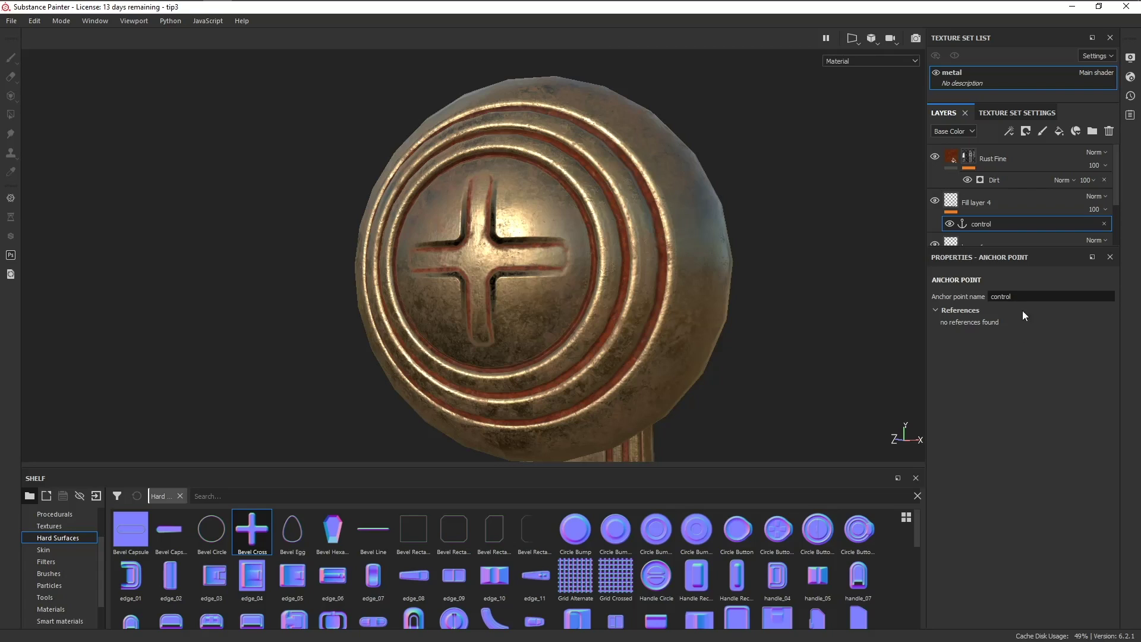
pyautogui.press('Return')
# Step: Show the layer stack's Normal channel and set Fill layer 4's blending mode to Passthrough
pyautogui.click(951, 165)
pyautogui.click(1096, 196)
pyautogui.click(1094, 216)
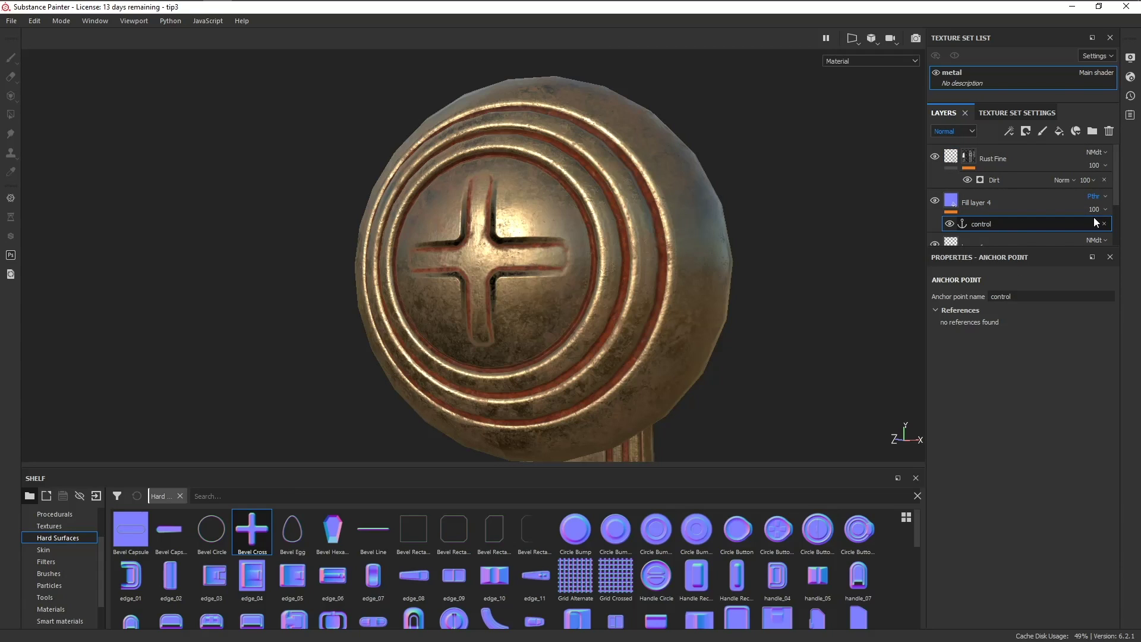
# Step: Set the Micro Normal input of Rust Fine's Dirt generator to the control anchor, referencing its Normal channel
pyautogui.click(1008, 178)
pyautogui.scroll(-5, 993, 452)
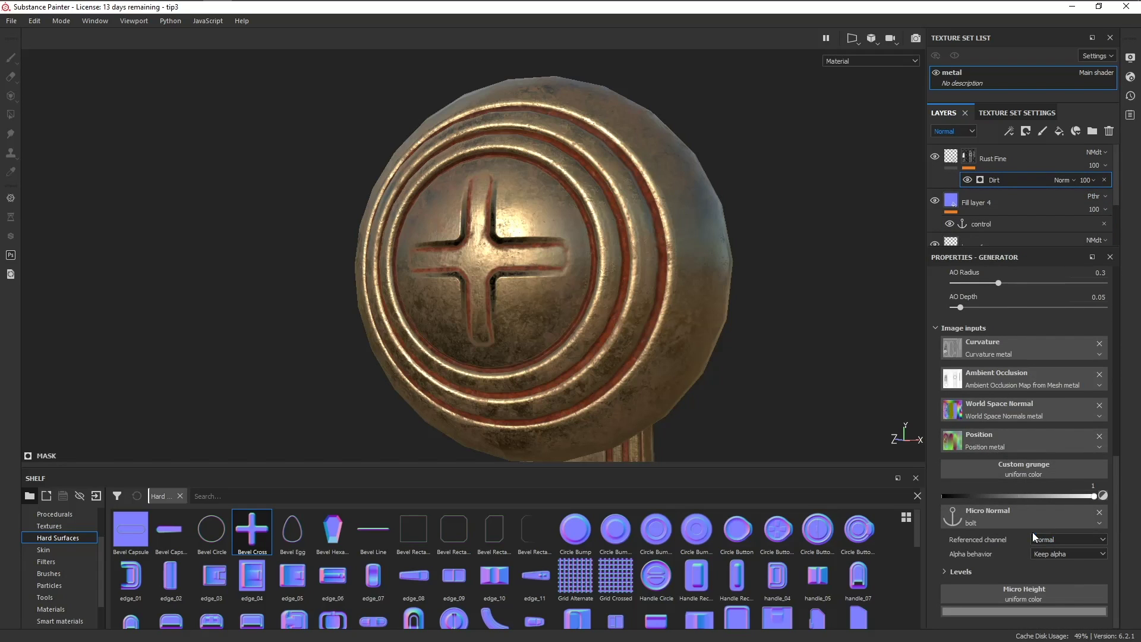
pyautogui.click(1030, 514)
pyautogui.click(997, 383)
pyautogui.click(1048, 540)
pyautogui.click(1049, 599)
pyautogui.scroll(-5, 1028, 204)
pyautogui.scroll(4, 1107, 202)
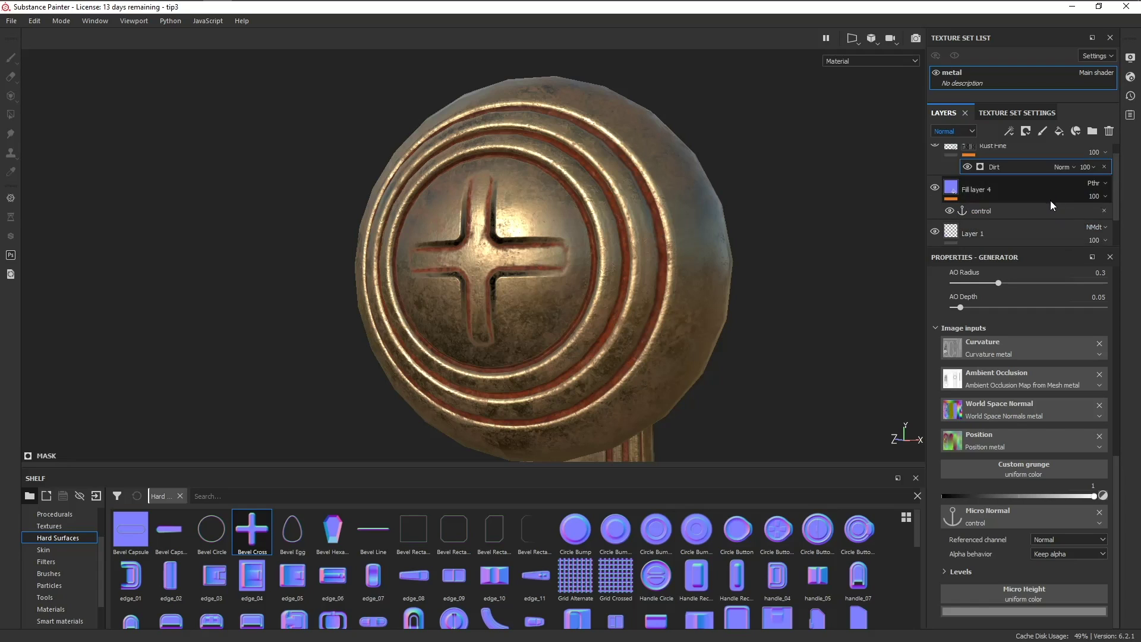
# Step: Create a folder for the normal detail layers and place a new paint layer below Fill layer 4 inside it
pyautogui.click(1047, 190)
pyautogui.click(1092, 131)
pyautogui.scroll(-1, 1053, 153)
pyautogui.click(992, 181)
pyautogui.keyDown('shift'); pyautogui.click(983, 222); pyautogui.keyUp('shift')
pyautogui.moveTo(987, 180)
pyautogui.mouseDown()
pyautogui.moveTo(1005, 155)
pyautogui.moveTo(990, 219)
pyautogui.mouseUp()
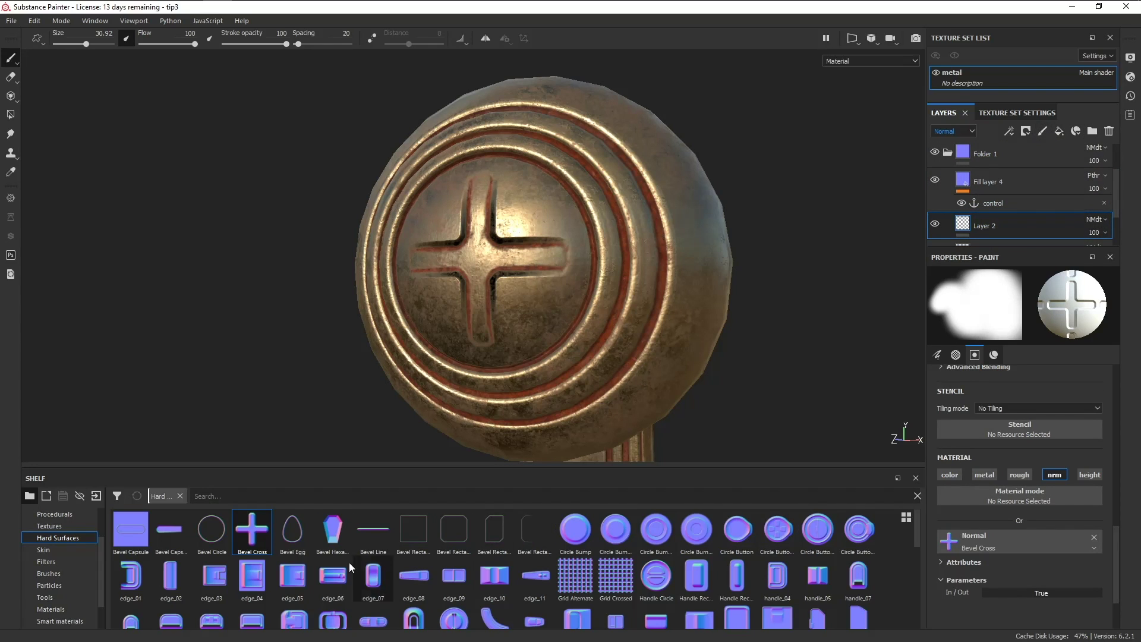
# Step: Assign the Vent Circle hard surface to the brush's normal channel and reduce the brush size to 14.15
pyautogui.scroll(-3, 497, 564)
pyautogui.click(735, 596)
pyautogui.scroll(3, 452, 166)
pyautogui.press('[')
pyautogui.press('[')
pyautogui.press('[')
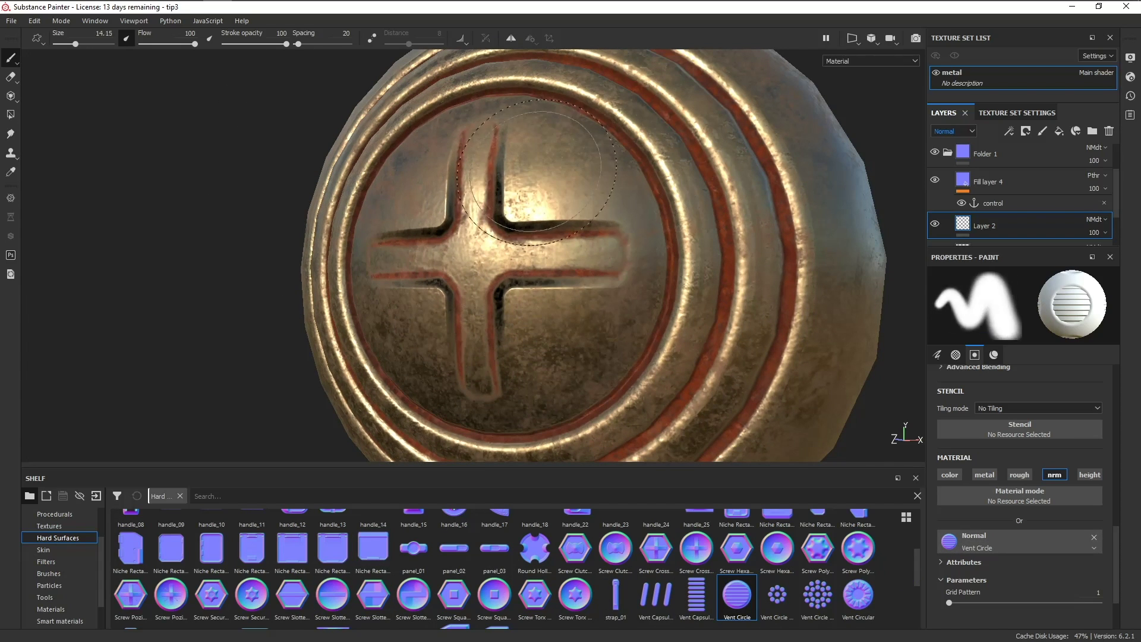
# Step: Stamp a Vent Circle in each of the four quadrants around the cross on the knob
pyautogui.click(556, 168)
pyautogui.keyDown('alt'); pyautogui.moveTo(535, 193); pyautogui.dragTo(413, 199); pyautogui.keyUp('alt')
pyautogui.click(388, 169)
pyautogui.click(394, 338)
pyautogui.keyDown('alt'); pyautogui.moveTo(394, 338); pyautogui.dragTo(351, 303); pyautogui.keyUp('alt')
pyautogui.click(548, 339)
pyautogui.keyDown('alt'); pyautogui.moveTo(548, 339); pyautogui.dragTo(646, 267); pyautogui.keyUp('alt')
pyautogui.scroll(-2, 646, 267)
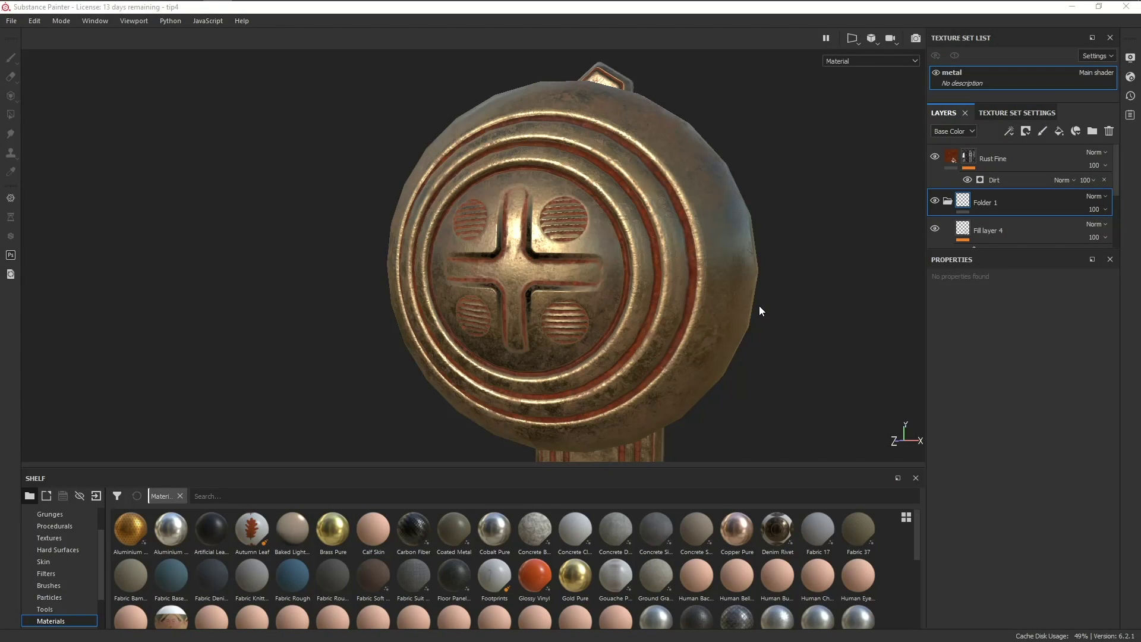
# Step: Erase the two upper vent circles from Layer 2 with the Eraser
pyautogui.keyDown('alt'); pyautogui.moveTo(759, 310); pyautogui.dragTo(593, 251); pyautogui.keyUp('alt')
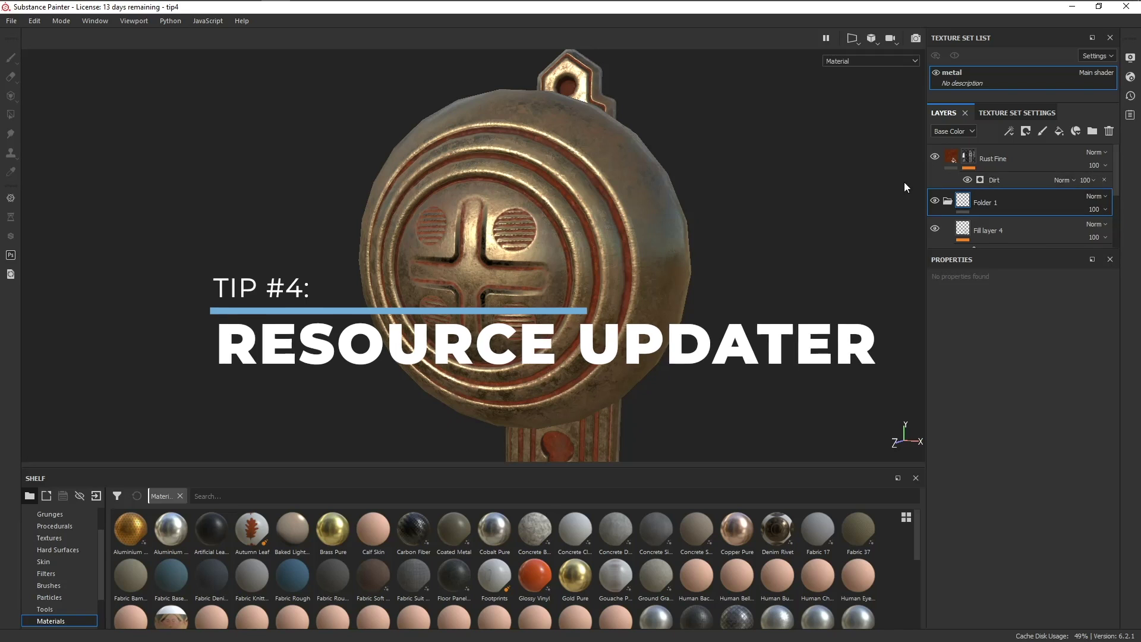
pyautogui.scroll(-2, 949, 180)
pyautogui.click(991, 203)
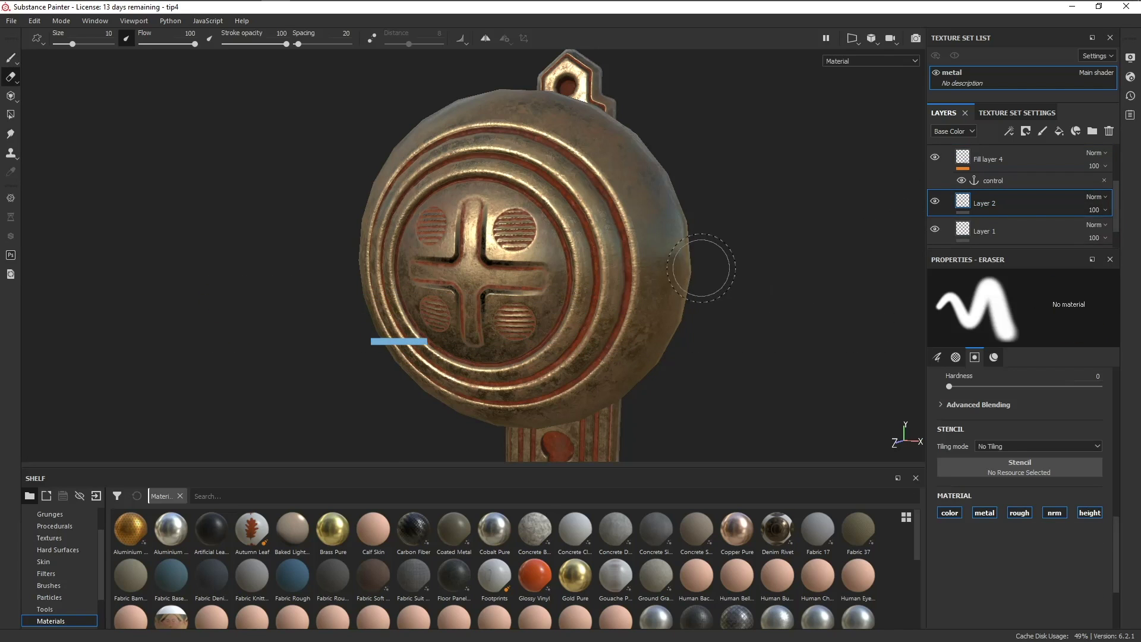
pyautogui.scroll(1, 508, 227)
pyautogui.moveTo(510, 231); pyautogui.dragTo(519, 233)
pyautogui.moveTo(369, 226); pyautogui.dragTo(414, 221)
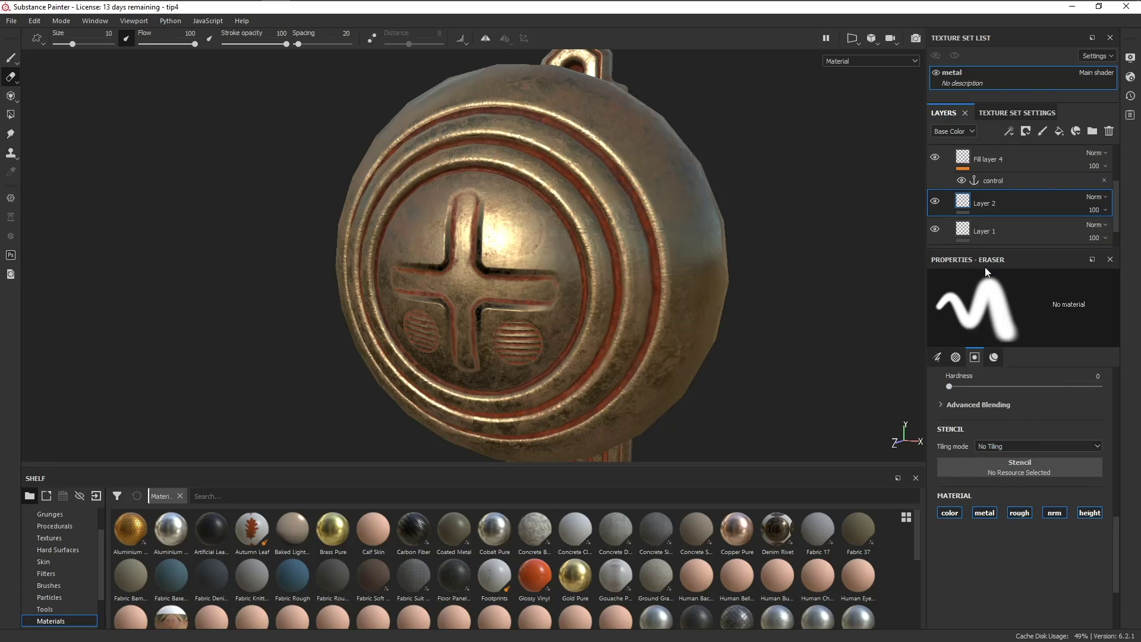
# Step: Assign Bevel Circle to the brush's normal channel and stamp it in the two upper quadrants of the knob
pyautogui.press('1')
pyautogui.click(57, 550)
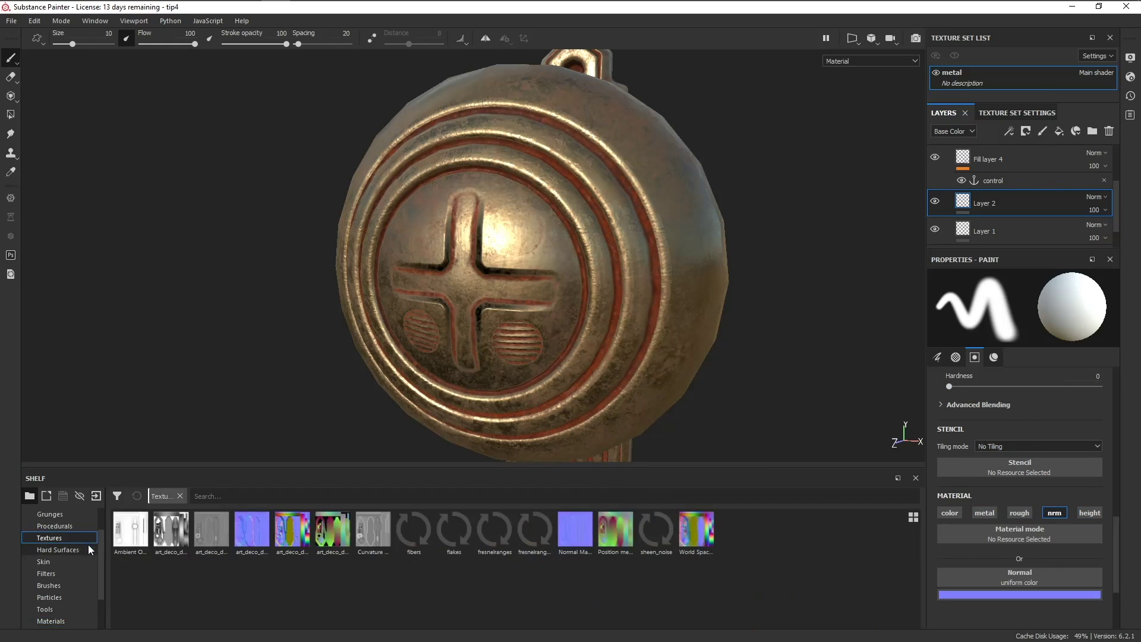
pyautogui.moveTo(211, 529); pyautogui.dragTo(935, 529)
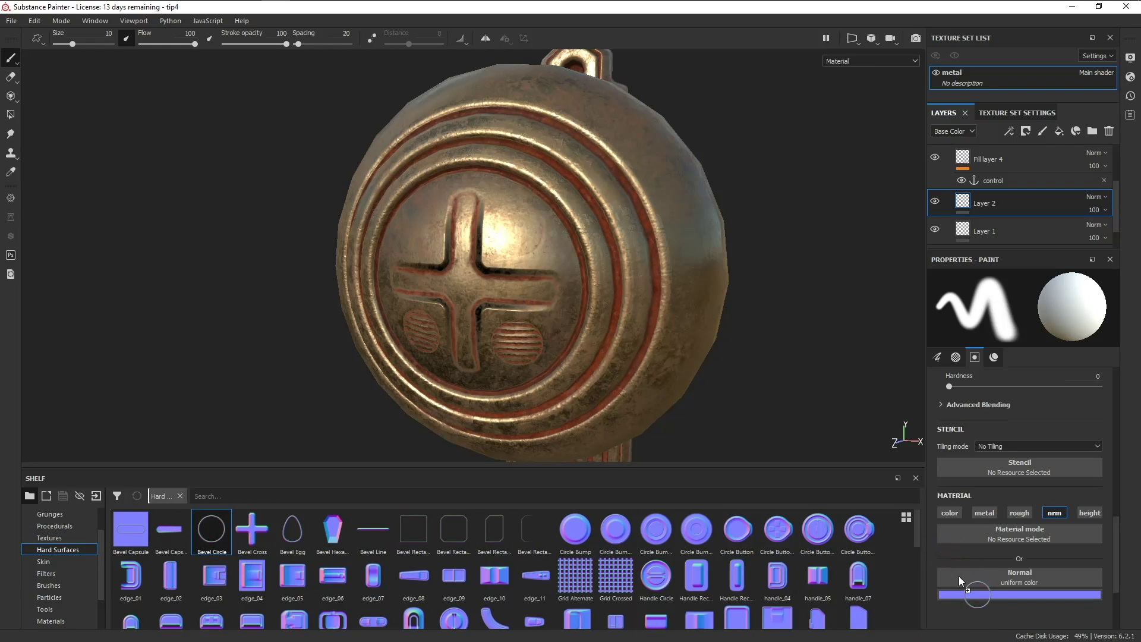
pyautogui.moveTo(958, 578); pyautogui.dragTo(958, 577)
pyautogui.keyDown('alt'); pyautogui.moveTo(526, 253); pyautogui.dragTo(439, 242); pyautogui.keyUp('alt')
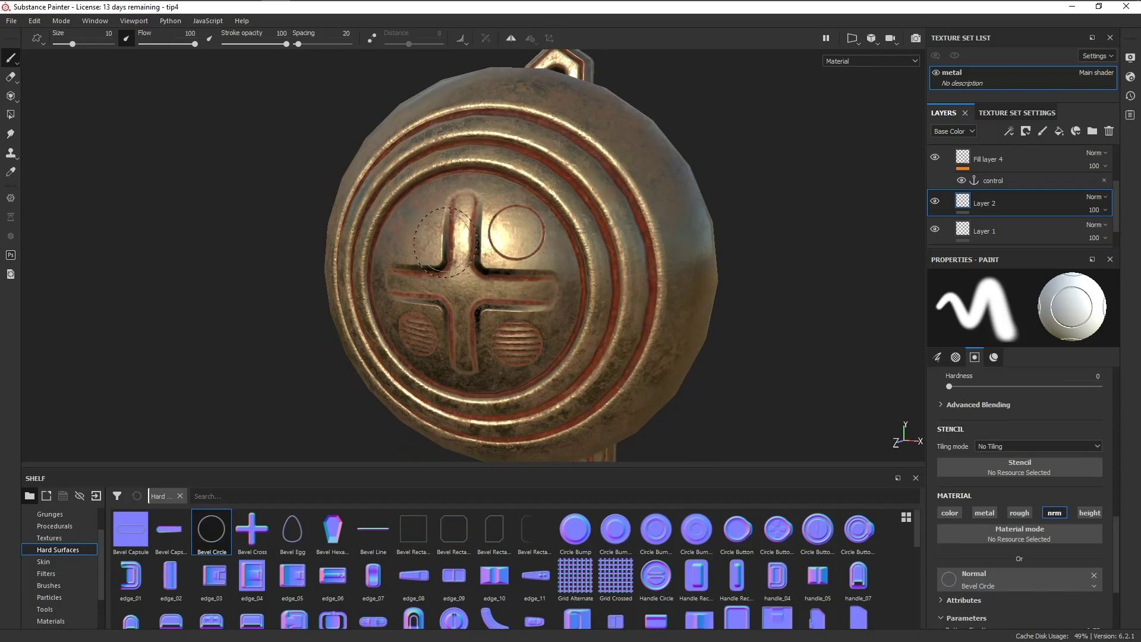
pyautogui.keyDown('alt'); pyautogui.moveTo(544, 320); pyautogui.dragTo(608, 291); pyautogui.keyUp('alt')
pyautogui.scroll(1, 608, 290)
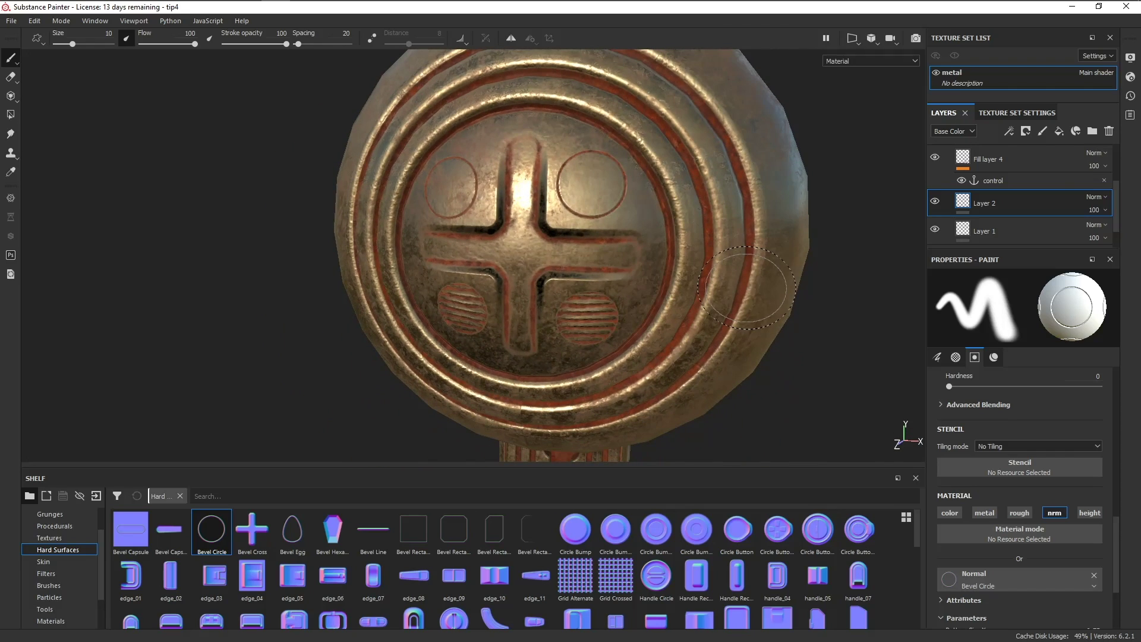
# Step: Undo the Bevel Circle stamps and the erasing of the upper vent circles
pyautogui.scroll(-3, 746, 288)
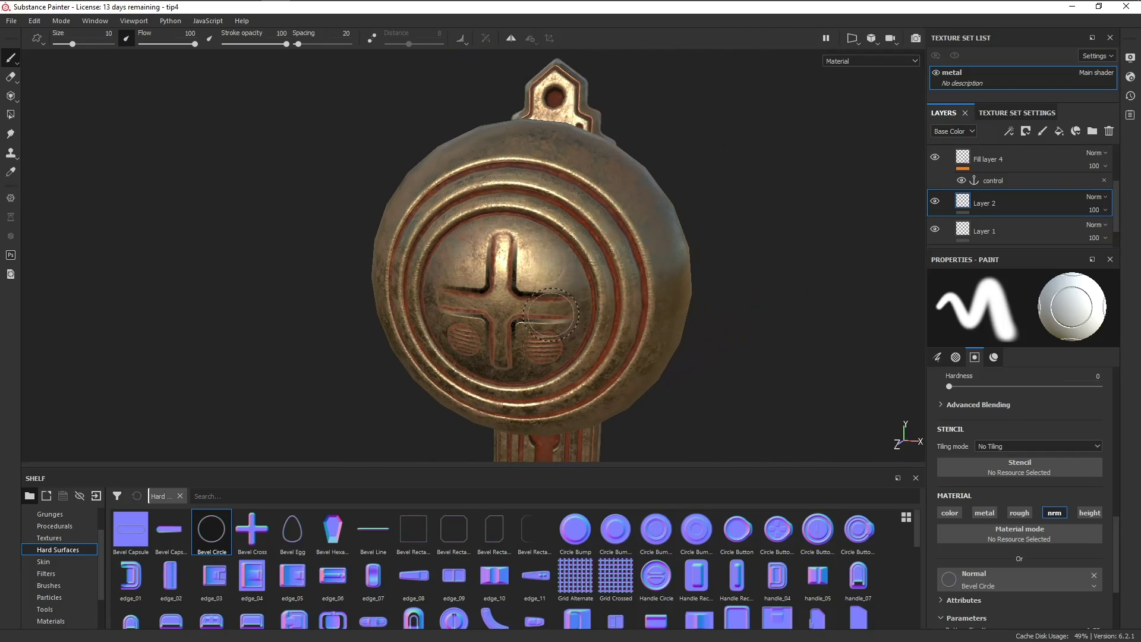
pyautogui.keyDown('alt'); pyautogui.moveTo(551, 314); pyautogui.dragTo(680, 256); pyautogui.keyUp('alt')
pyautogui.keyDown('alt'); pyautogui.moveTo(680, 256); pyautogui.dragTo(705, 262, button='right'); pyautogui.keyUp('alt')
pyautogui.moveTo(705, 262)
pyautogui.keyDown('alt'); pyautogui.mouseDown(button='middle')
pyautogui.moveTo(660, 244)
pyautogui.moveTo(661, 256)
pyautogui.mouseUp(button='middle'); pyautogui.keyUp('alt')
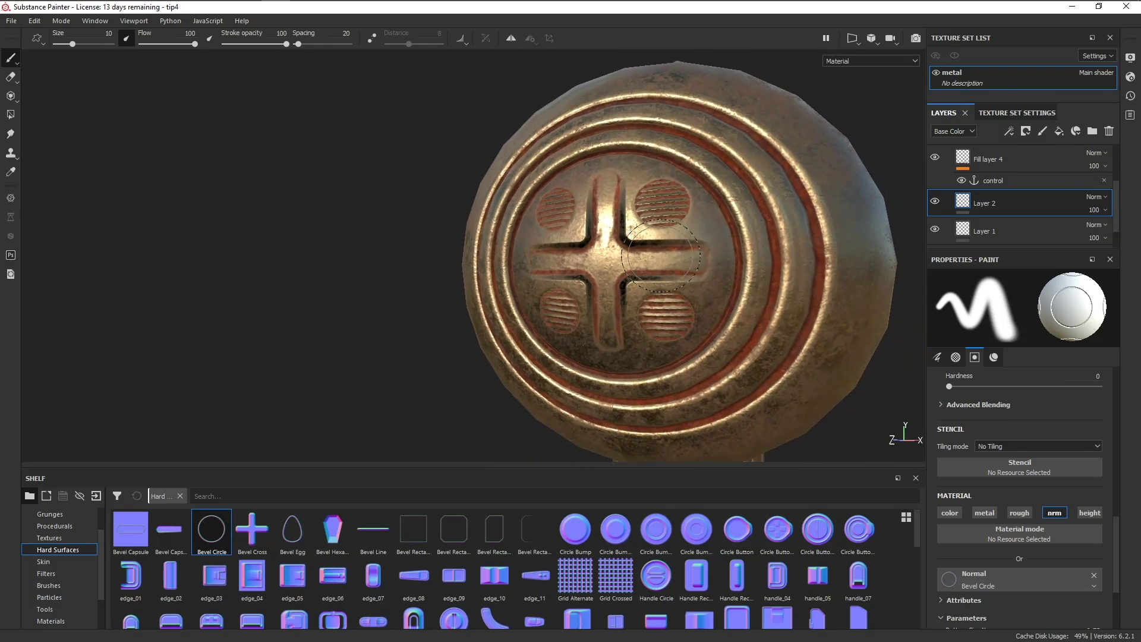
# Step: Replace the project's vent_circle resource with Screw Security Round using the Resources Updater, and close the updater
pyautogui.click(13, 273)
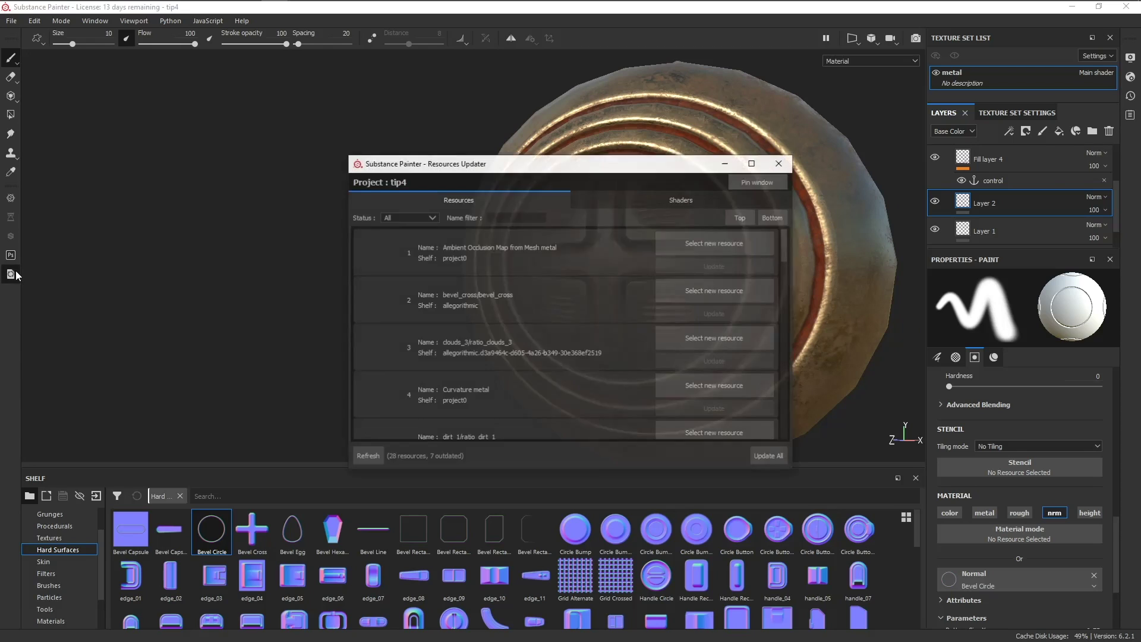
pyautogui.moveTo(501, 171); pyautogui.dragTo(205, 132)
pyautogui.scroll(-10, 401, 281)
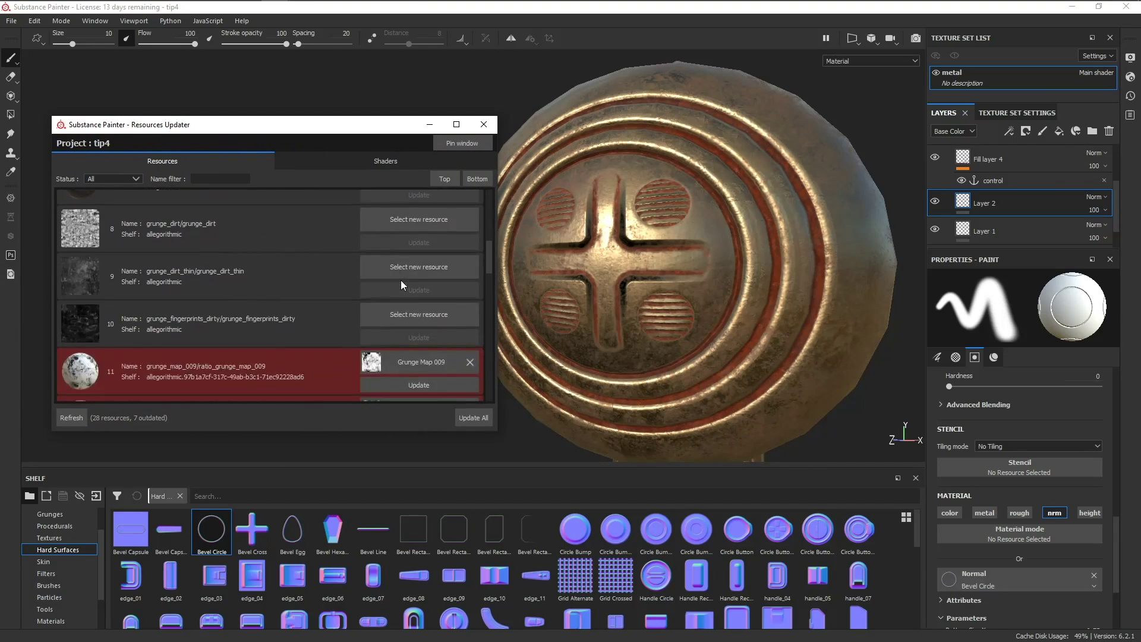
pyautogui.scroll(-10, 156, 315)
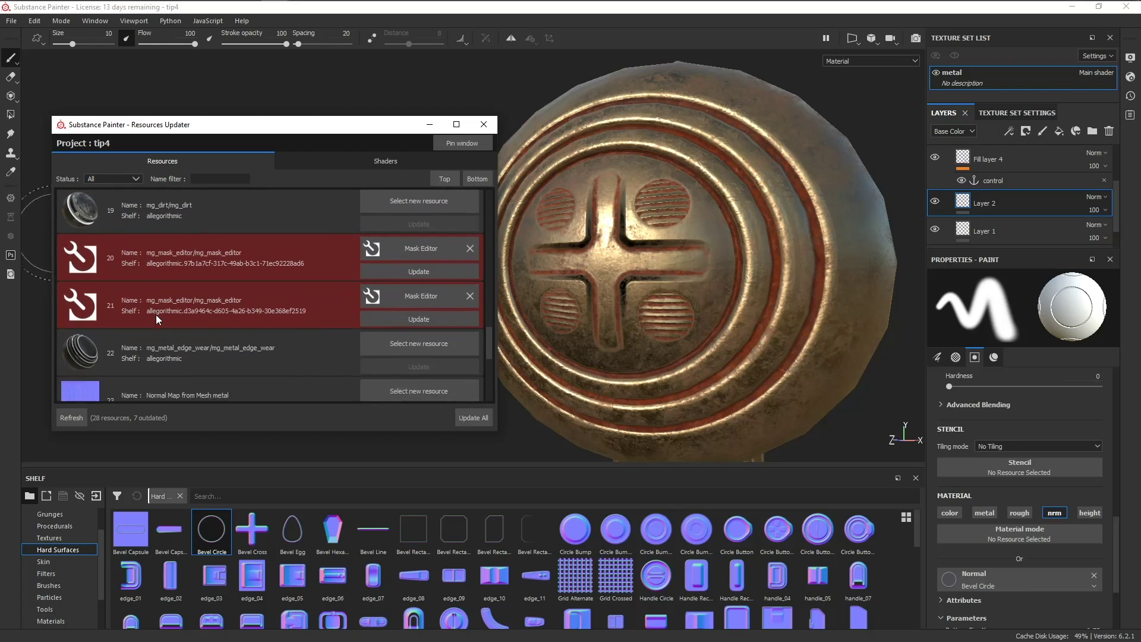
pyautogui.scroll(-1, 156, 315)
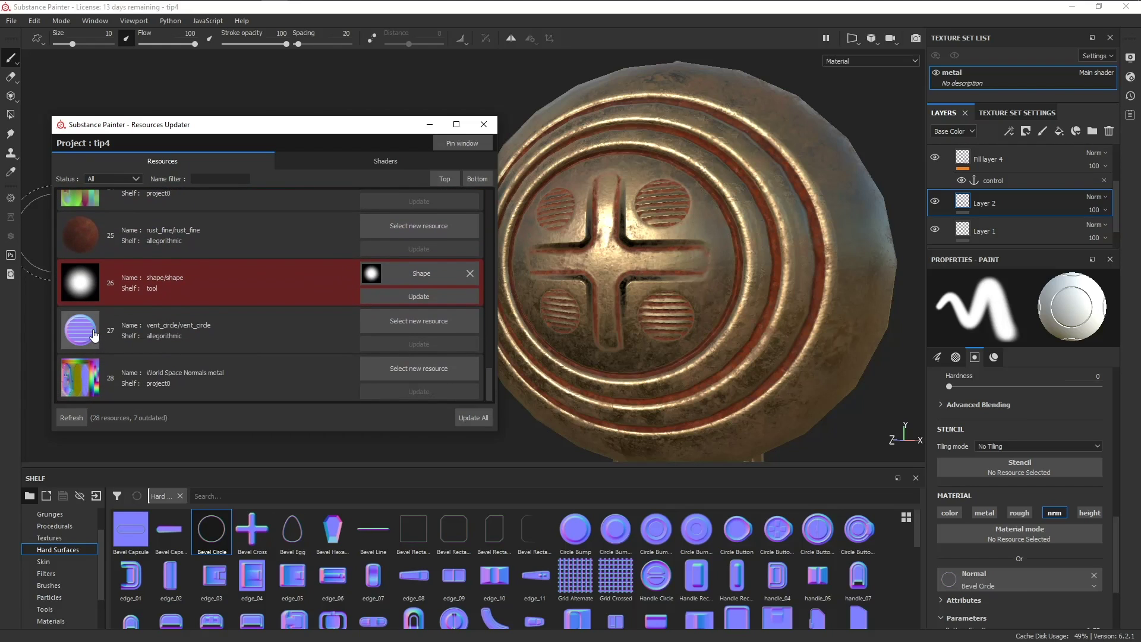
pyautogui.click(418, 322)
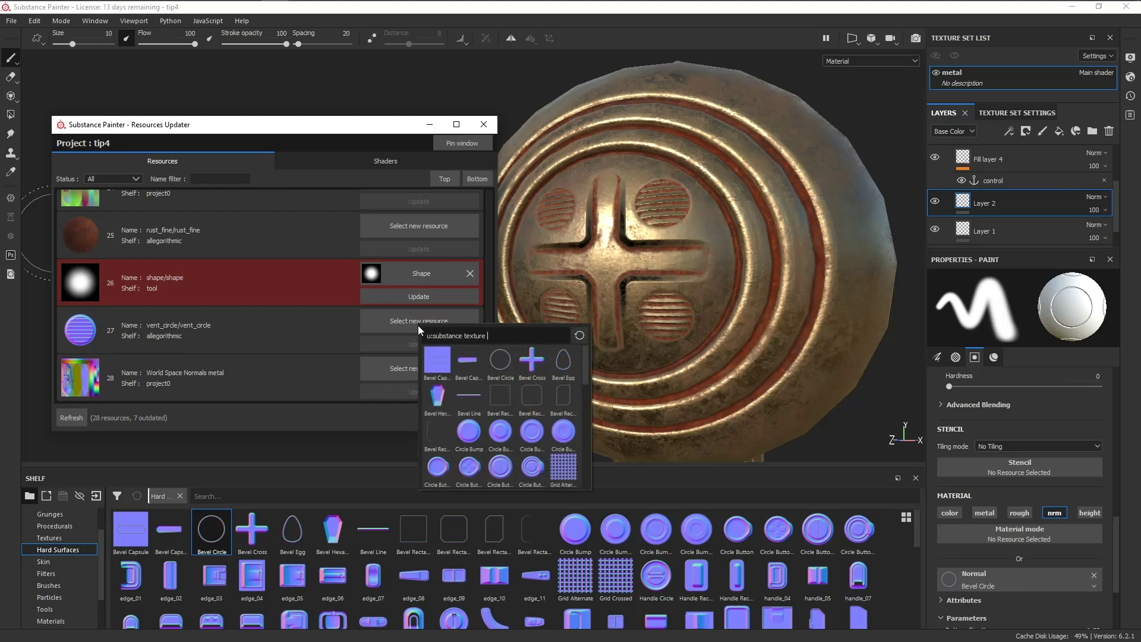
pyautogui.scroll(-3, 512, 401)
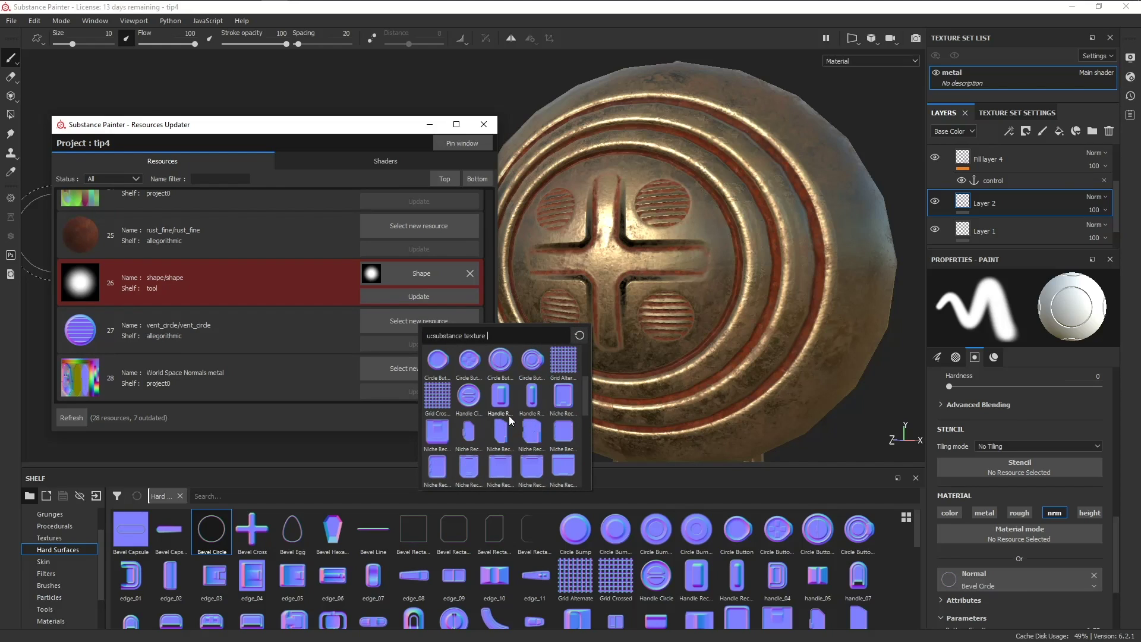
pyautogui.scroll(-5, 517, 413)
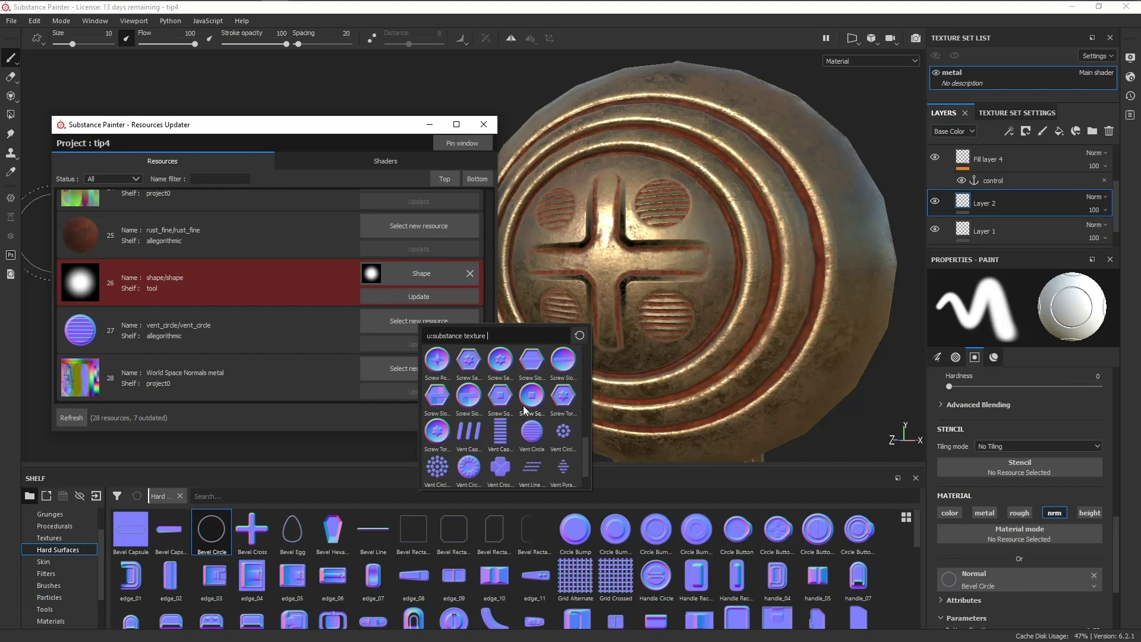
pyautogui.click(500, 361)
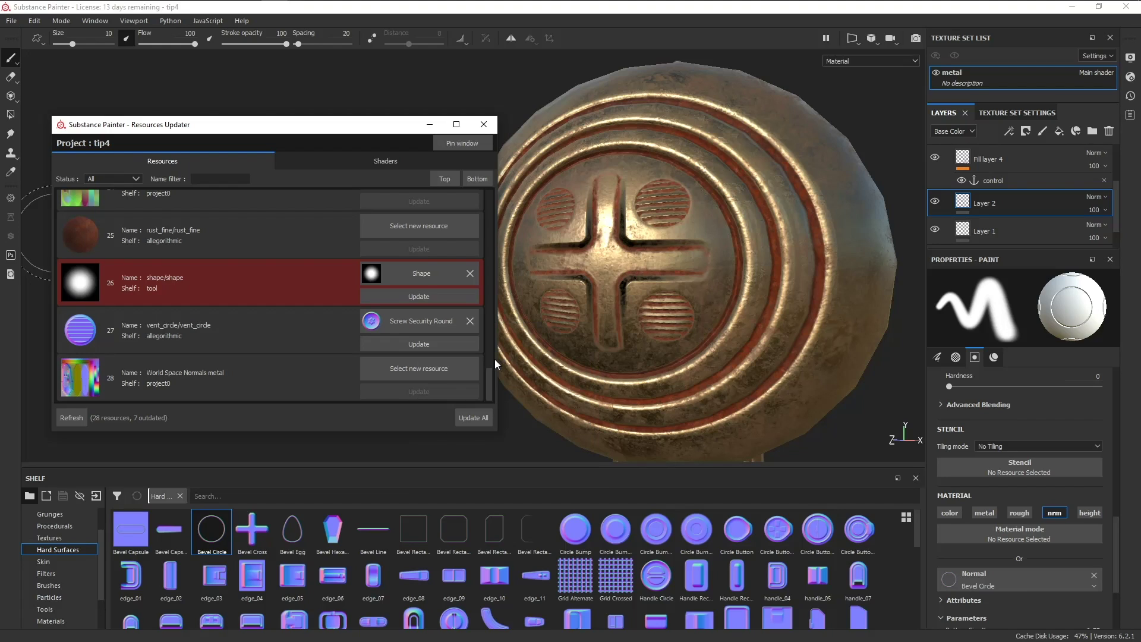
pyautogui.click(418, 344)
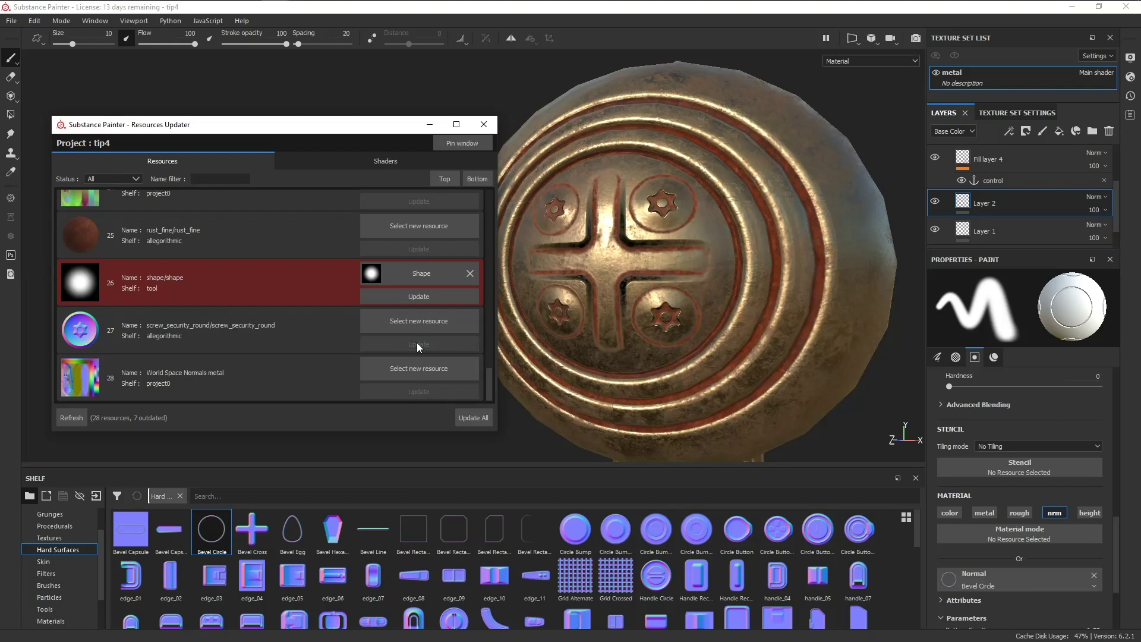
pyautogui.click(484, 124)
pyautogui.keyDown('alt'); pyautogui.moveTo(606, 235); pyautogui.dragTo(754, 271); pyautogui.keyUp('alt')
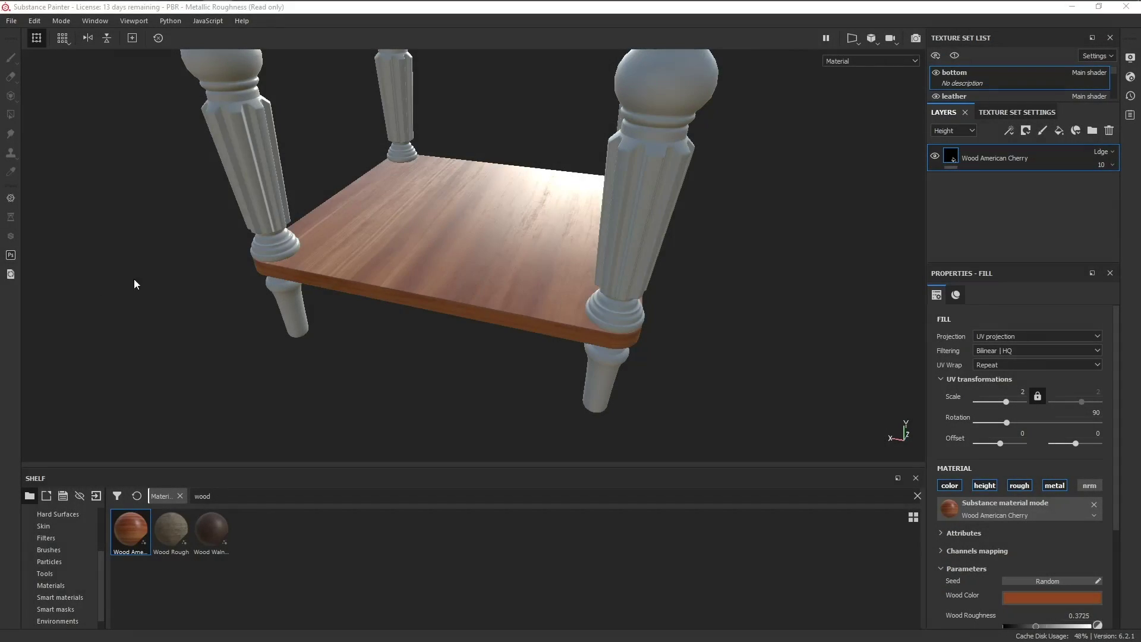
# Step: Set the Wood American Cherry fill's projection to Tri-planar and its rotation to 0 to fix the shelf's corner seam
pyautogui.keyDown('alt'); pyautogui.moveTo(133, 280); pyautogui.dragTo(275, 254); pyautogui.keyUp('alt')
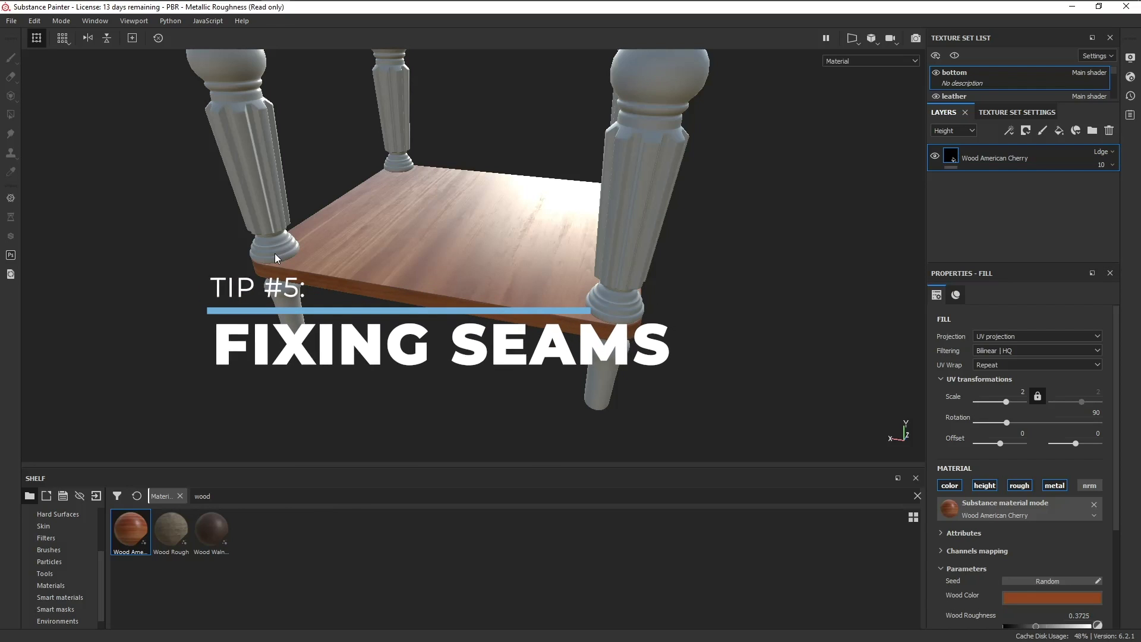
pyautogui.keyDown('alt'); pyautogui.moveTo(377, 233); pyautogui.dragTo(529, 258); pyautogui.keyUp('alt')
pyautogui.keyDown('shift'); pyautogui.moveTo(529, 255); pyautogui.dragTo(538, 275, button='right'); pyautogui.keyUp('shift')
pyautogui.keyDown('alt'); pyautogui.moveTo(546, 293); pyautogui.dragTo(509, 272); pyautogui.keyUp('alt')
pyautogui.keyDown('shift'); pyautogui.moveTo(509, 273); pyautogui.dragTo(552, 288, button='right'); pyautogui.keyUp('shift')
pyautogui.keyDown('alt'); pyautogui.moveTo(546, 281); pyautogui.dragTo(562, 291); pyautogui.keyUp('alt')
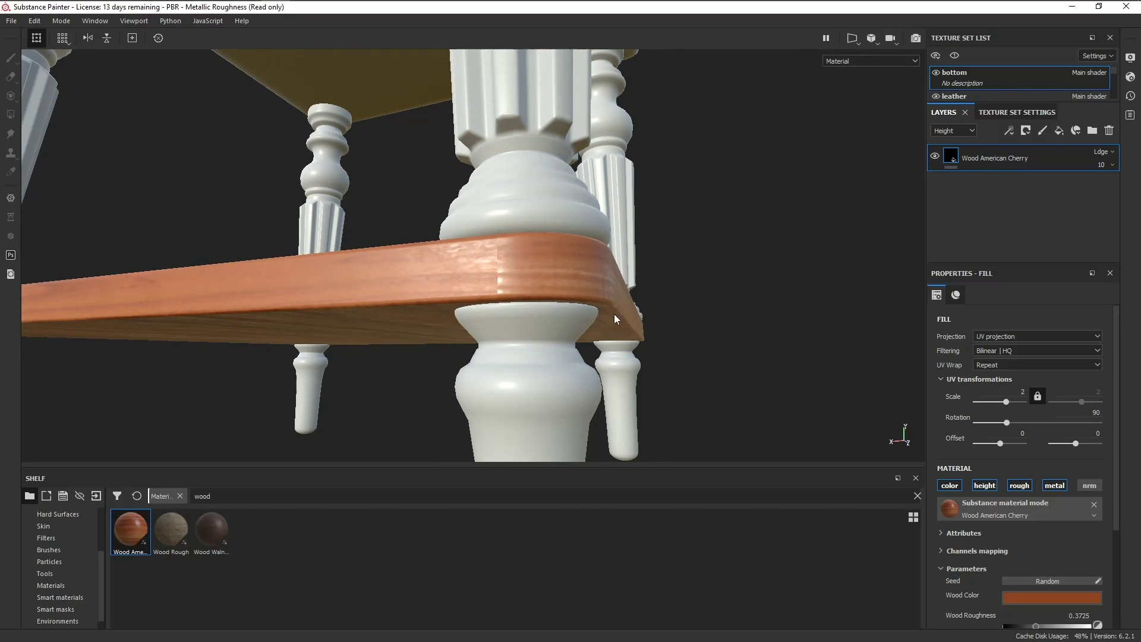
pyautogui.click(986, 337)
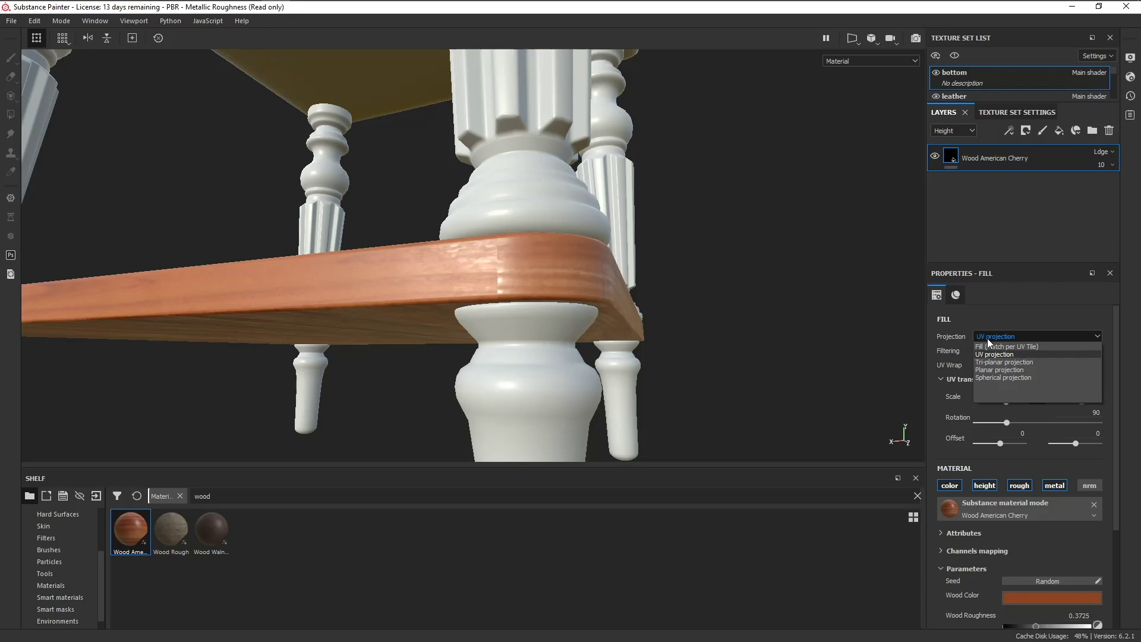
pyautogui.click(998, 358)
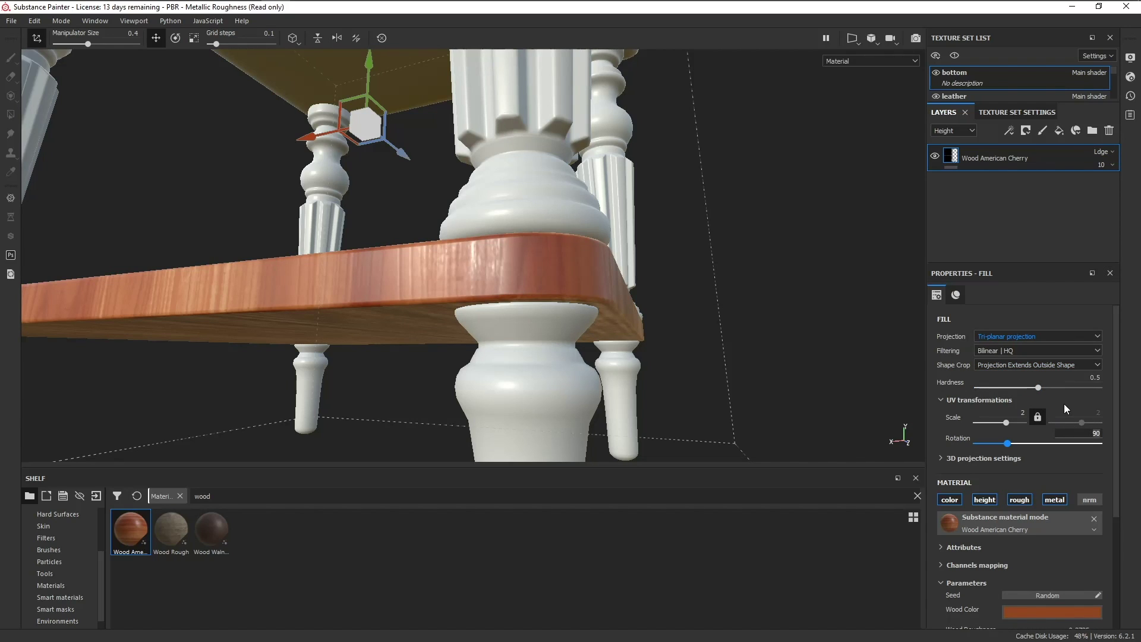
pyautogui.write('0')
pyautogui.press('Return')
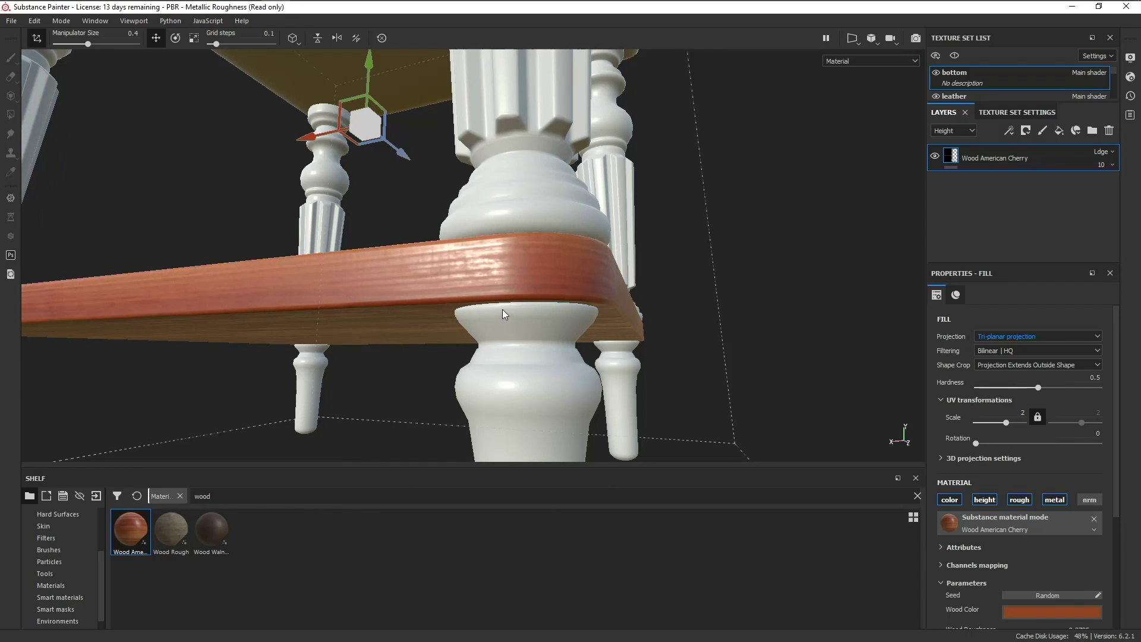
pyautogui.keyDown('alt'); pyautogui.moveTo(515, 314); pyautogui.dragTo(505, 313); pyautogui.keyUp('alt')
pyautogui.scroll(-2, 504, 313)
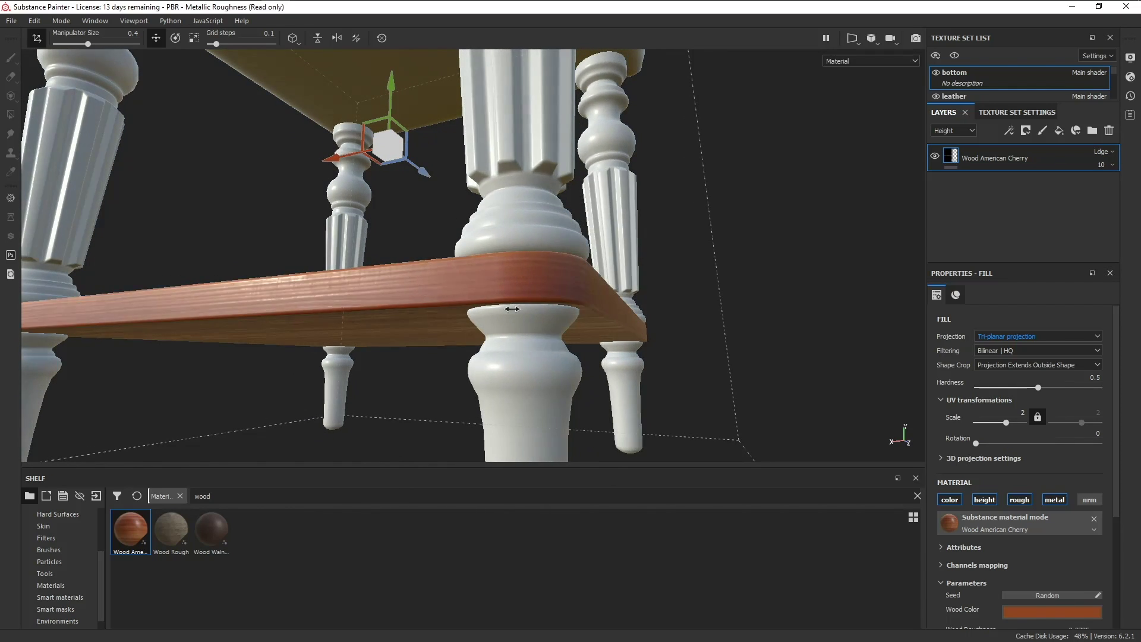